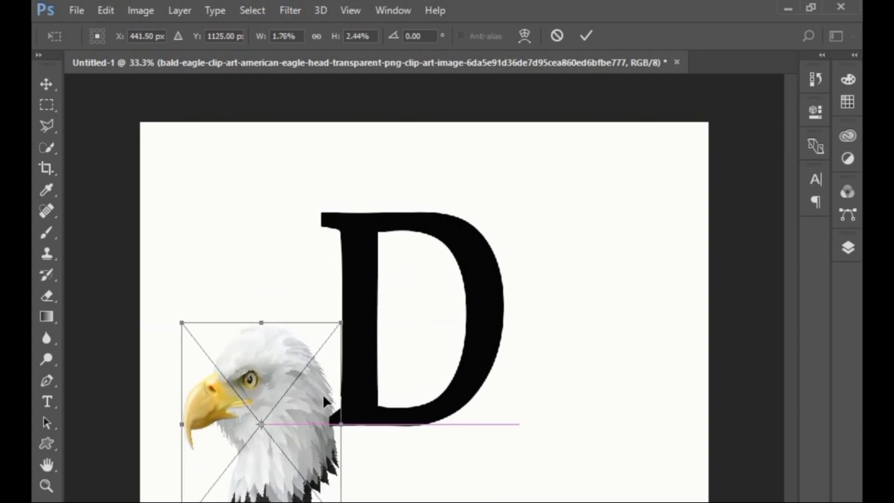
Position the eagle head over the D's vertical stem and clip its layer to the D text, stacked directly above it
left_click_drag(322, 394, 423, 317)
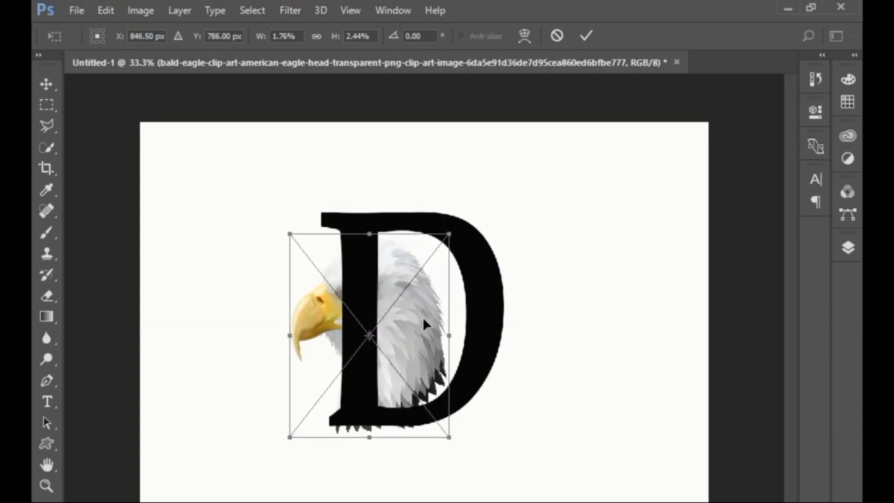
key("t")
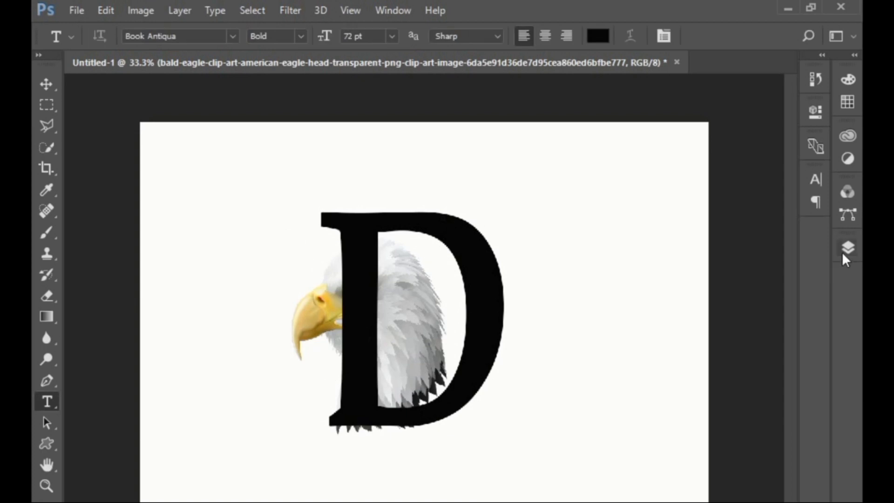
left_click(847, 247)
left_click_drag(722, 371, 721, 334)
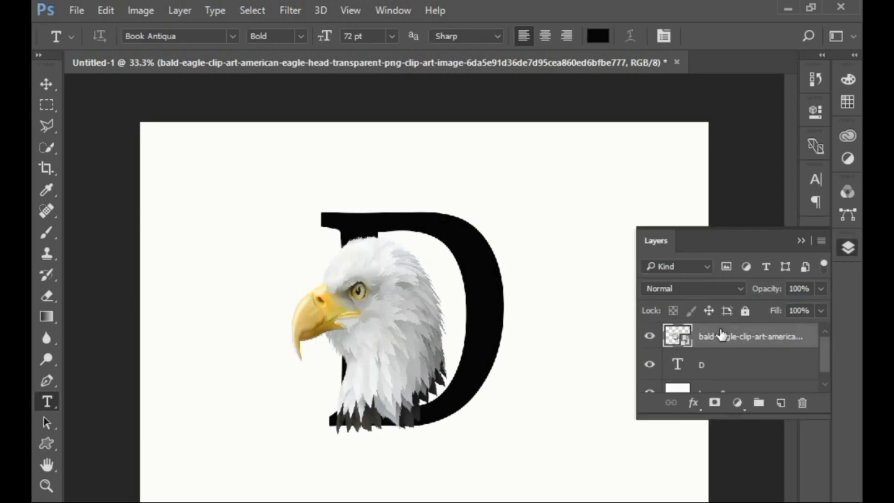
left_click(716, 347, "alt")
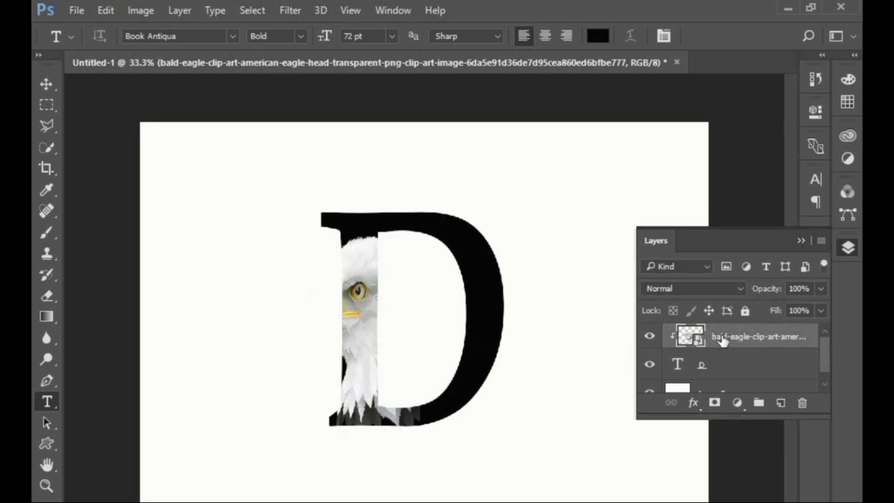
Duplicate the clipped eagle layer and place the copy beneath the D text layer, just above Layer 0
key("ctrl+j")
left_click_drag(723, 338, 717, 377)
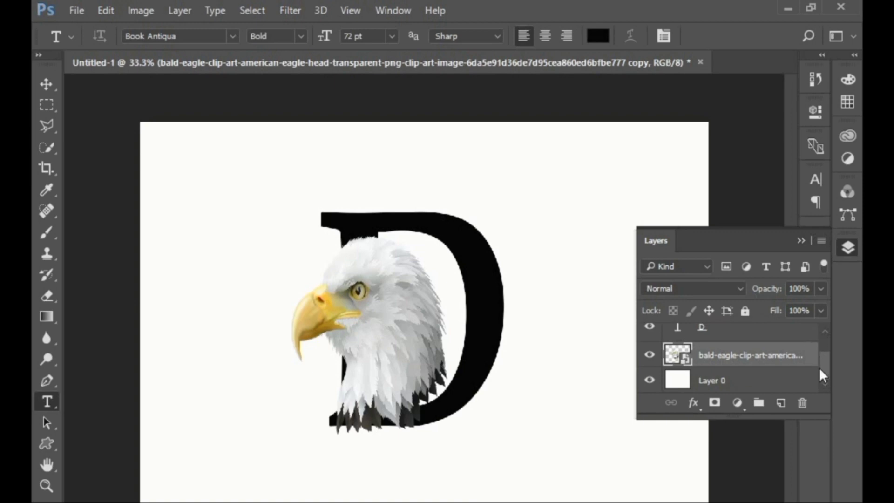
left_click_drag(820, 370, 822, 355)
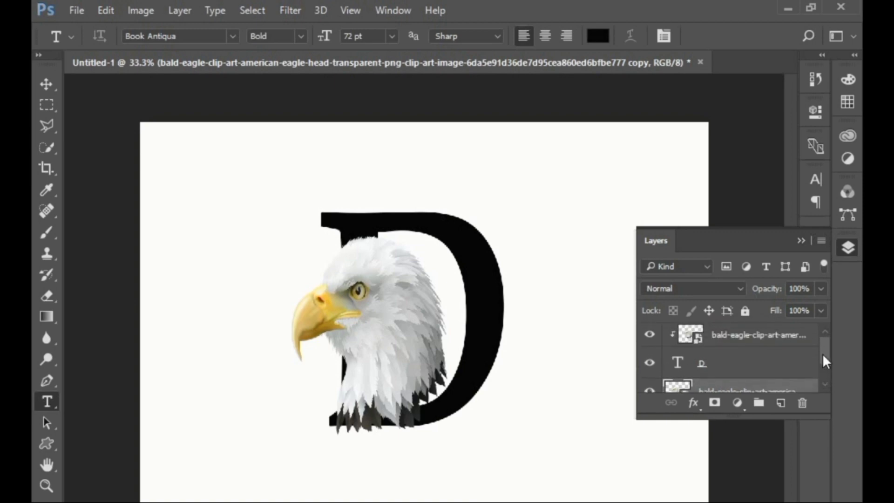
Add a black outside stroke of 21 px to the D text layer
left_click(751, 369)
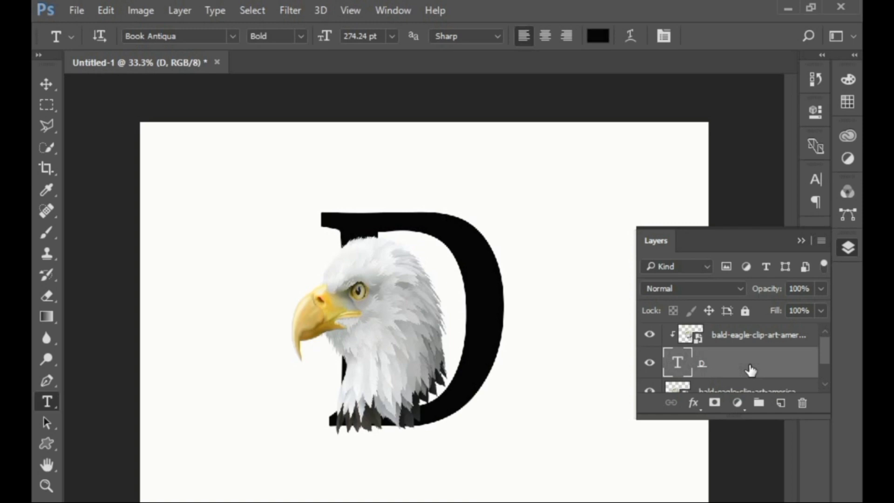
key("h")
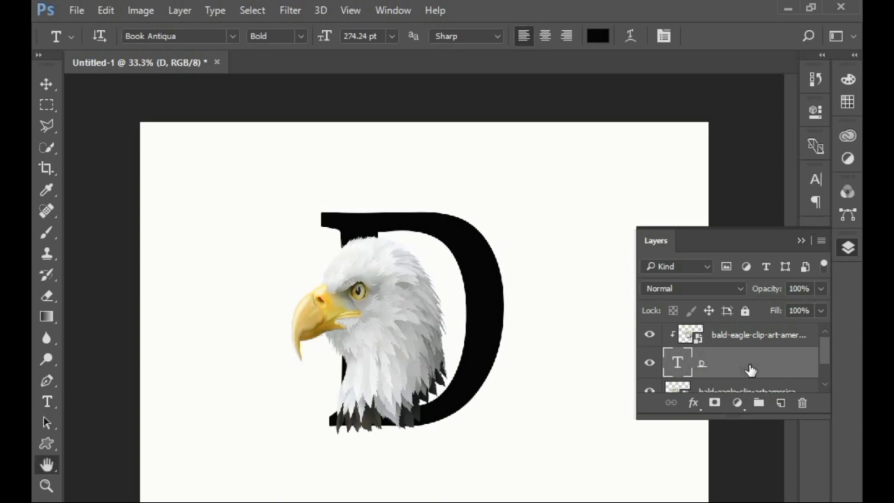
double_click(750, 370)
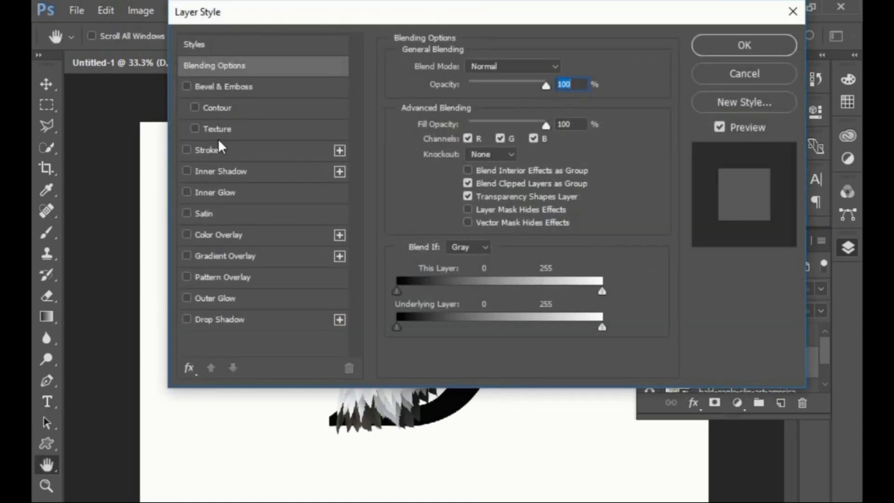
left_click(207, 150)
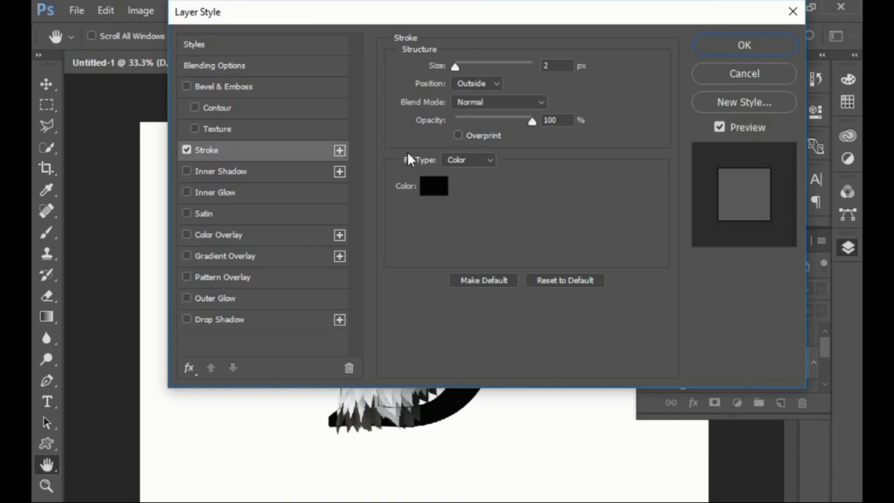
left_click_drag(451, 65, 466, 69)
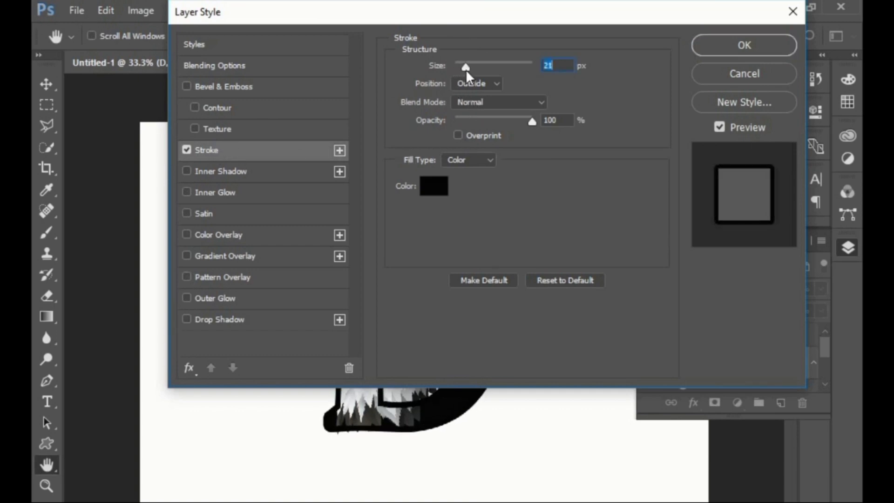
left_click(742, 49)
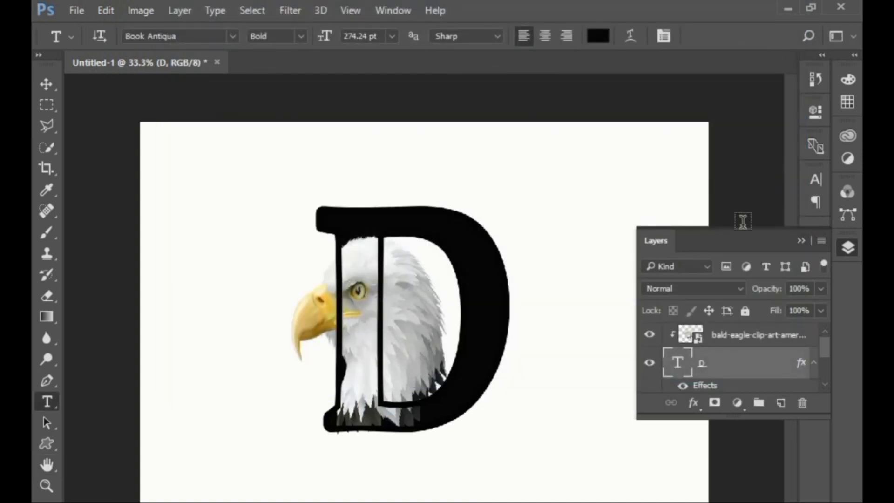
left_click(801, 241)
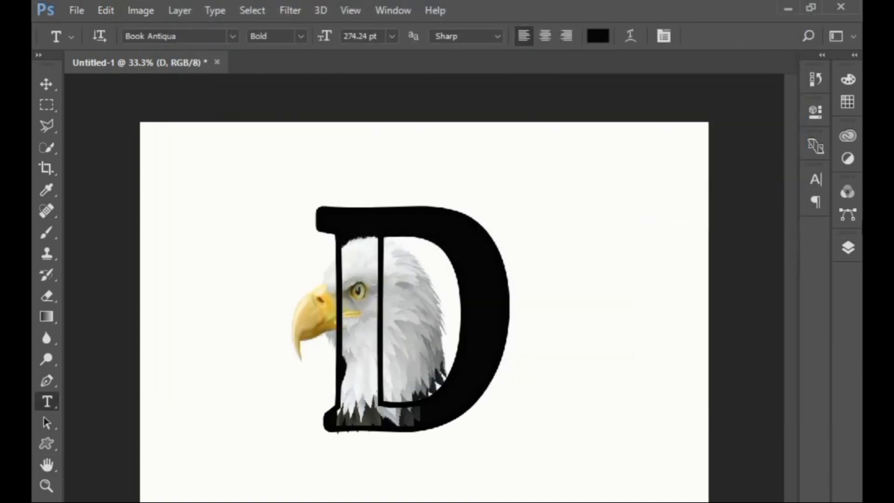
Rasterize the lower eagle copy and erase its feather tips sticking out below the D's bottom edge
left_click(846, 248)
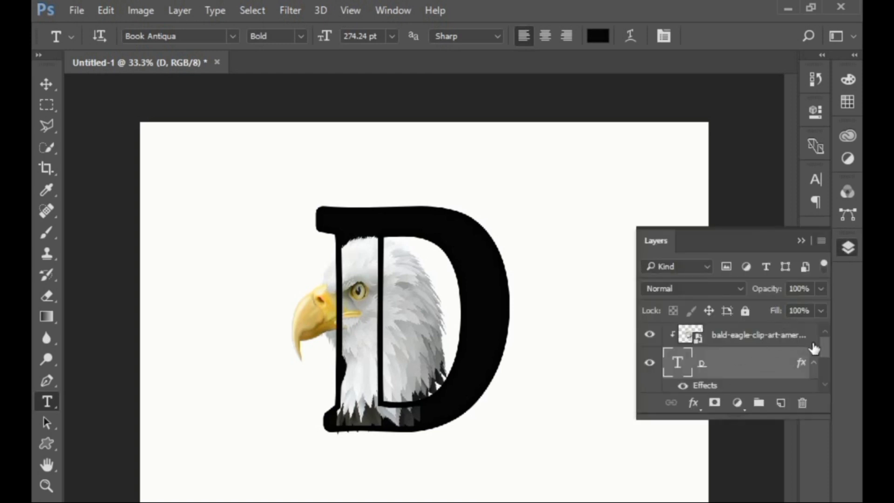
left_click_drag(825, 349, 826, 368)
left_click(765, 363)
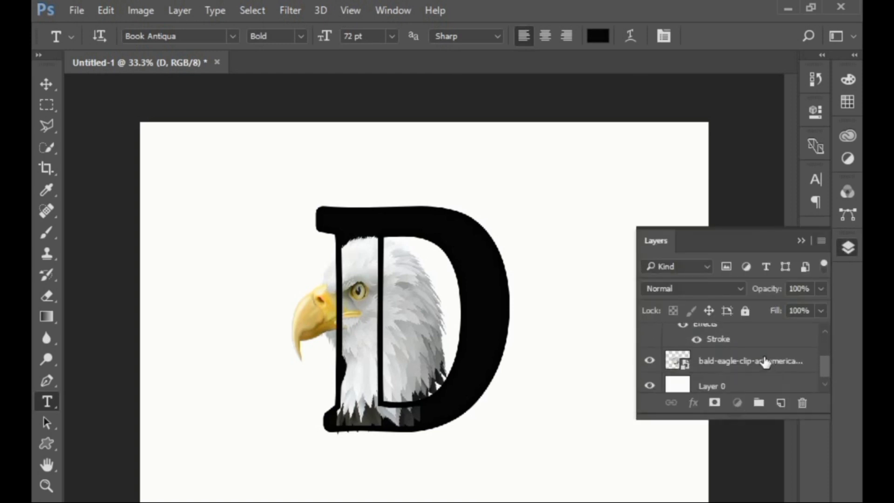
left_click(765, 362)
left_click(43, 301)
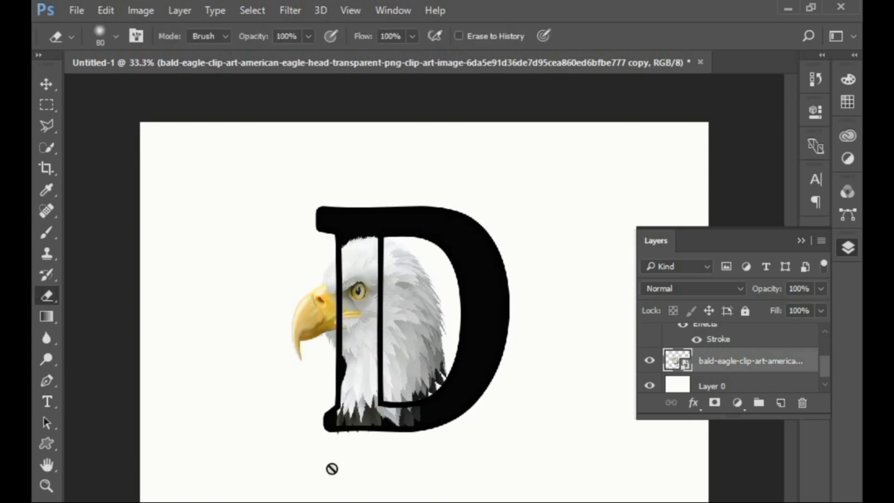
left_click(387, 424)
left_click(425, 250)
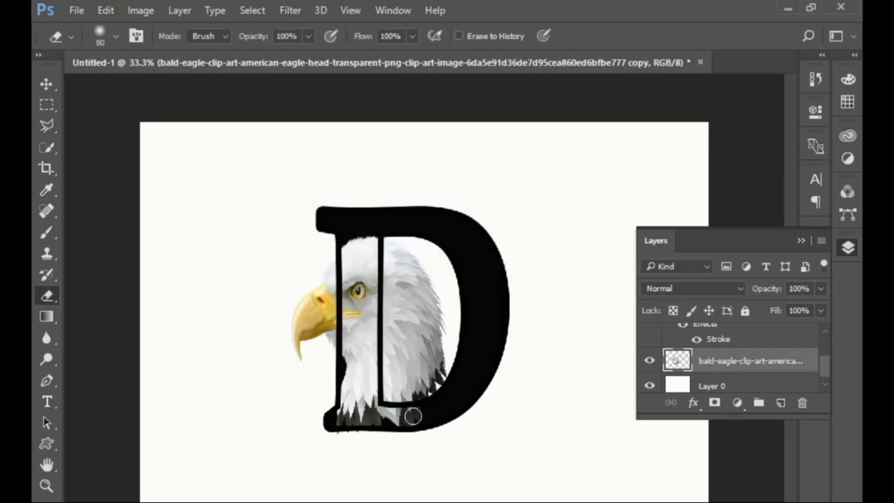
mouse_move(417, 420)
left_mouse_down()
mouse_move(332, 431)
mouse_move(408, 429)
left_mouse_up()
Change the fill colour of the D text to white (ffffff), keeping its black stroke
left_click_drag(824, 365, 822, 353)
double_click(724, 356)
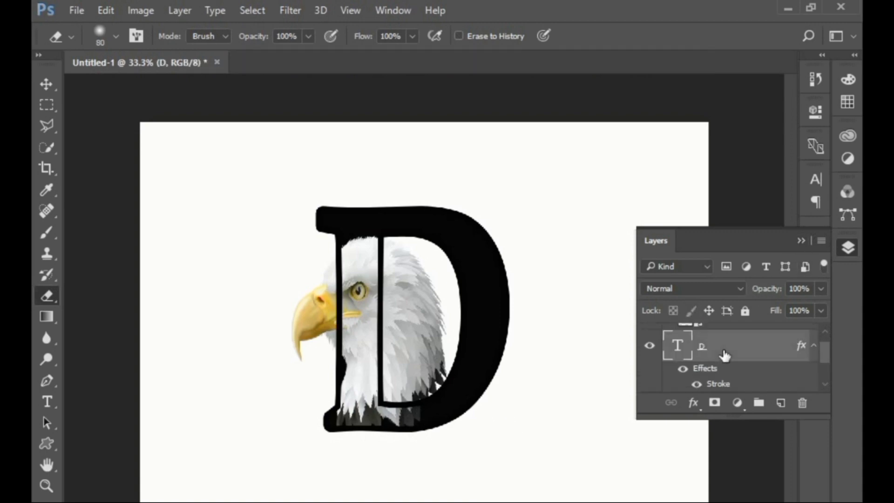
left_click(762, 72)
double_click(677, 347)
left_click(598, 36)
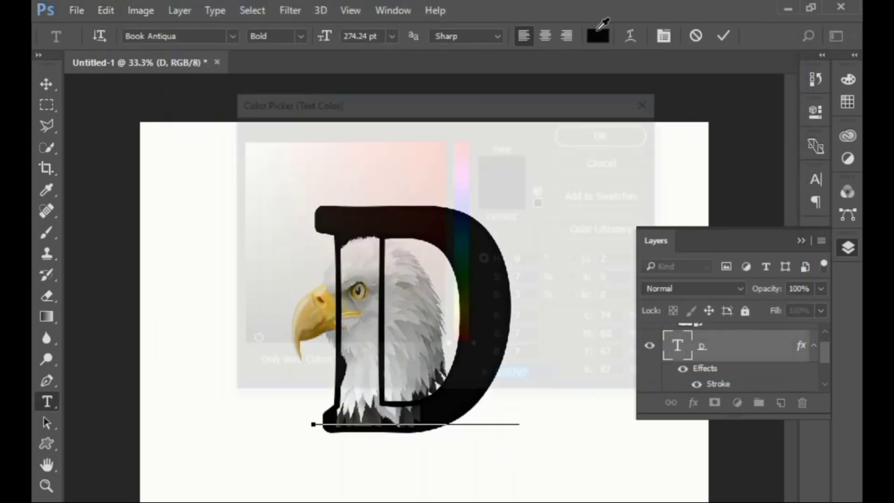
left_click_drag(253, 148, 232, 135)
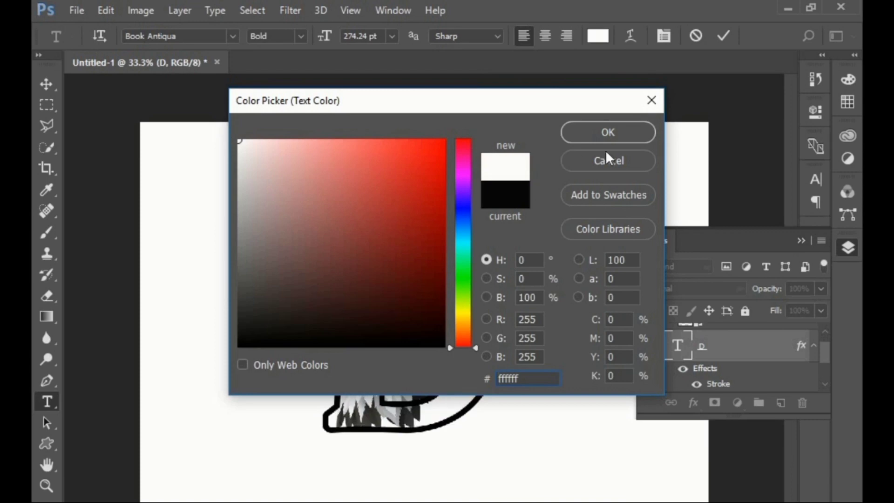
left_click(609, 133)
left_click(723, 37)
key("e")
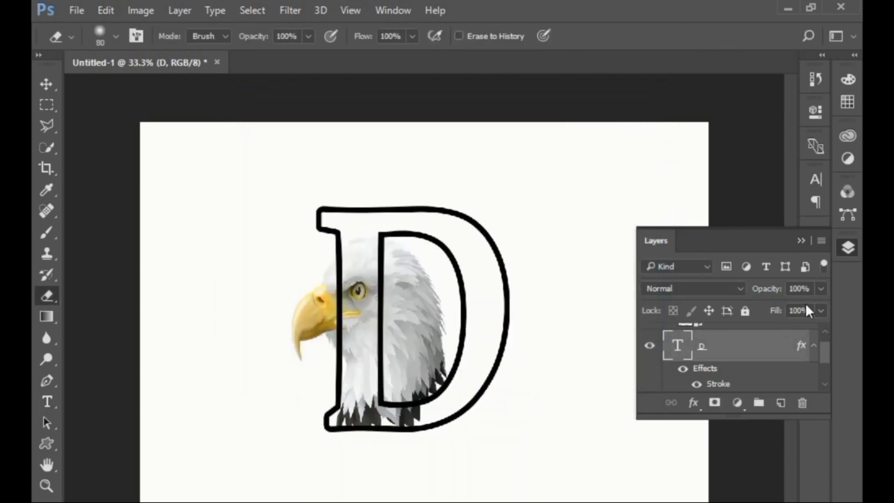
left_click(805, 242)
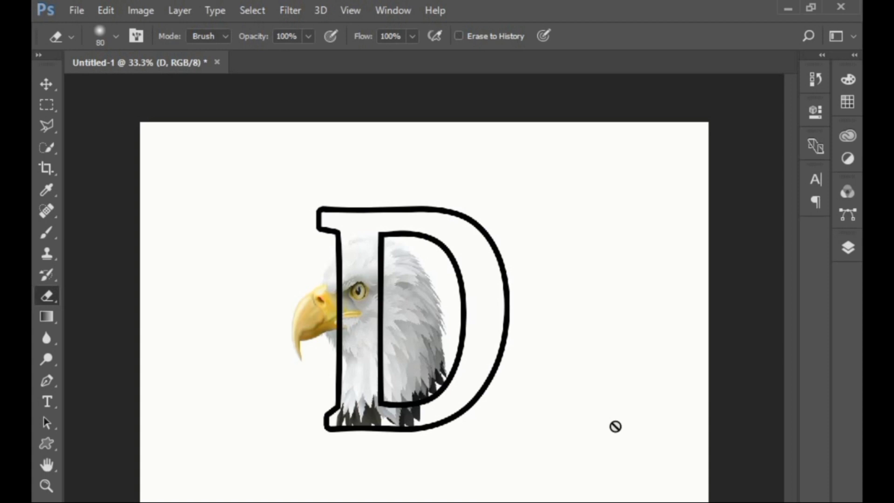
Switch to File Explorer and open the C++ own lectures folder through its shortcut in New folder
left_click(787, 9)
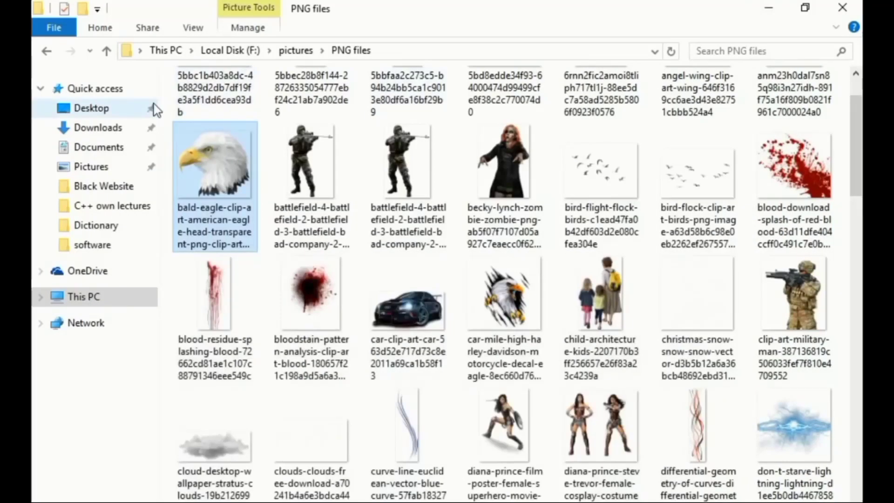
left_click(46, 51)
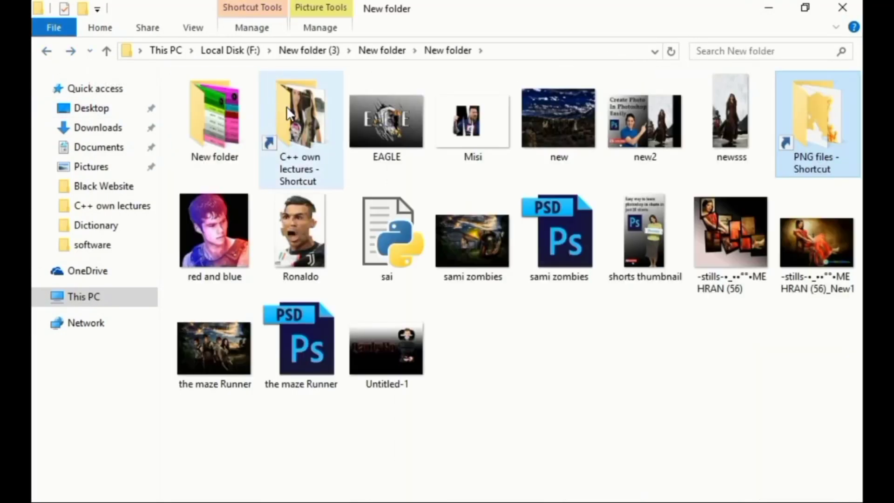
double_click(298, 121)
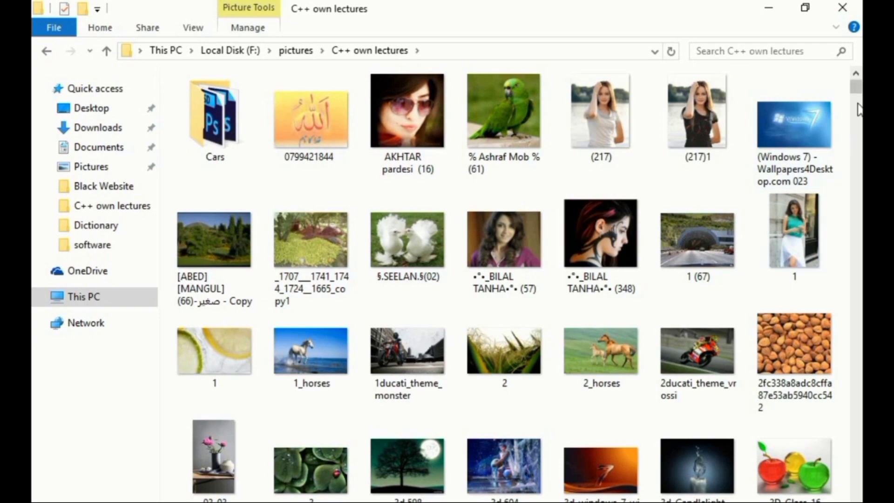
Browse the image thumbnails in the C++ own lectures folder for a suitable background picture
left_click_drag(857, 87, 860, 104)
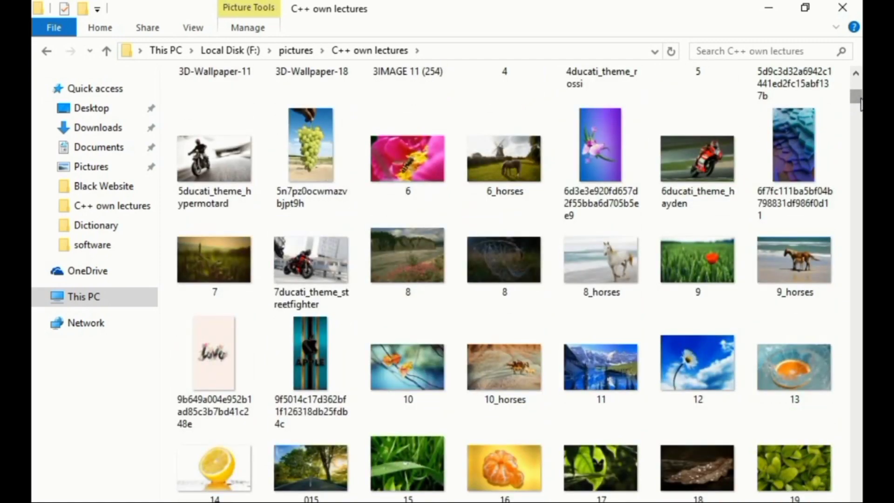
scroll(689, 252, "down", 3)
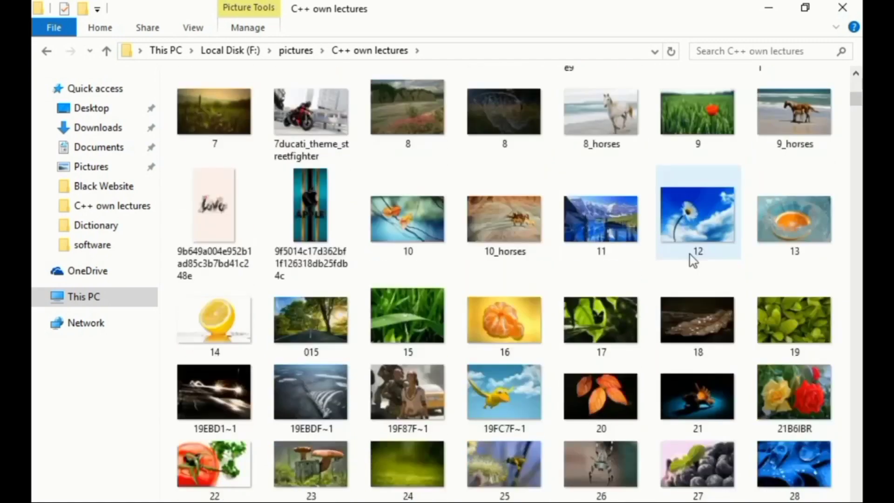
scroll(690, 256, "down", 8)
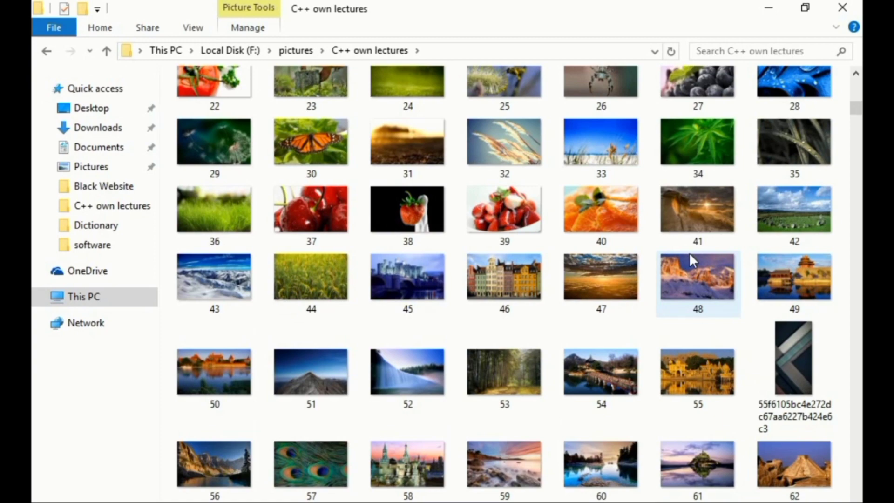
scroll(689, 252, "down", 4)
scroll(689, 252, "down", 4)
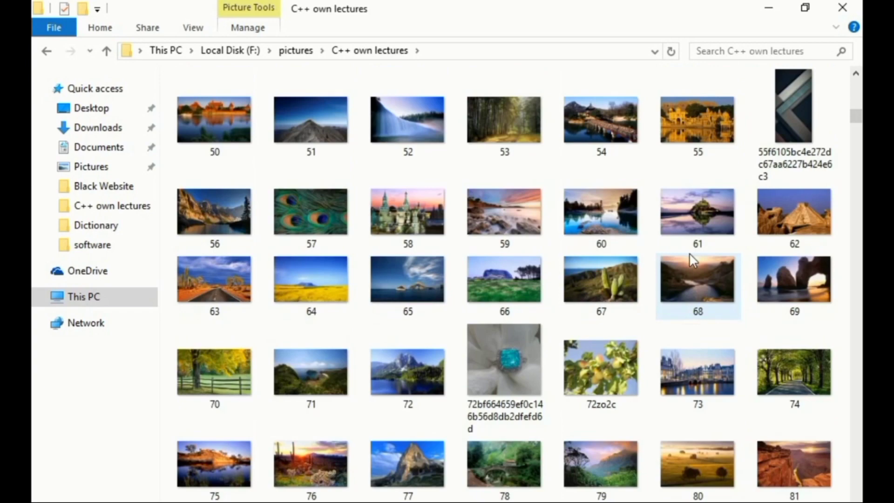
scroll(692, 260, "down", 1)
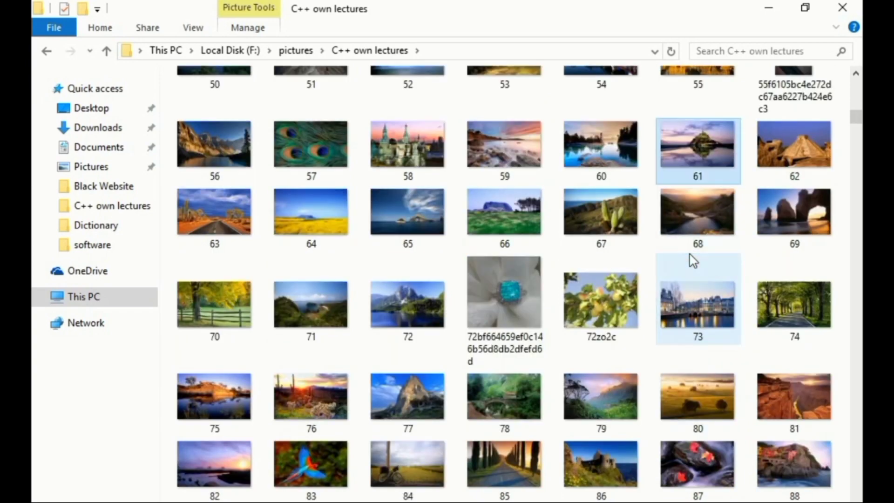
scroll(693, 261, "up", 5)
scroll(692, 261, "up", 5)
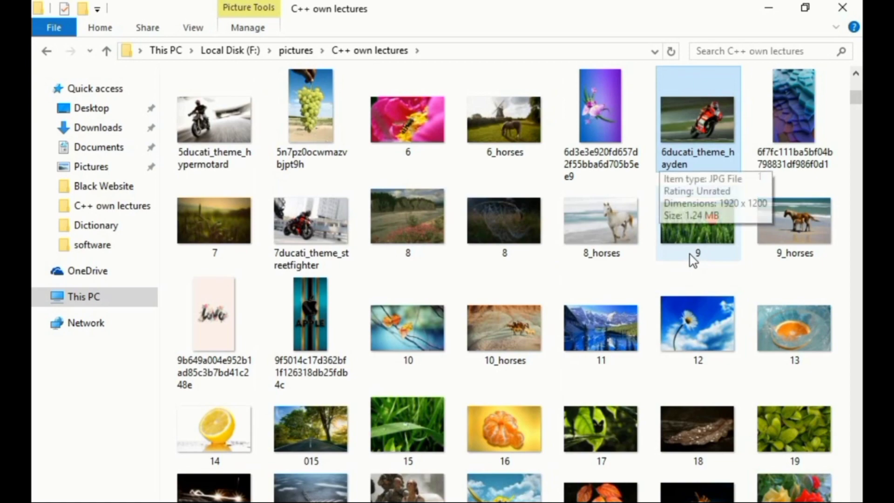
scroll(692, 260, "up", 1)
scroll(693, 261, "up", 1)
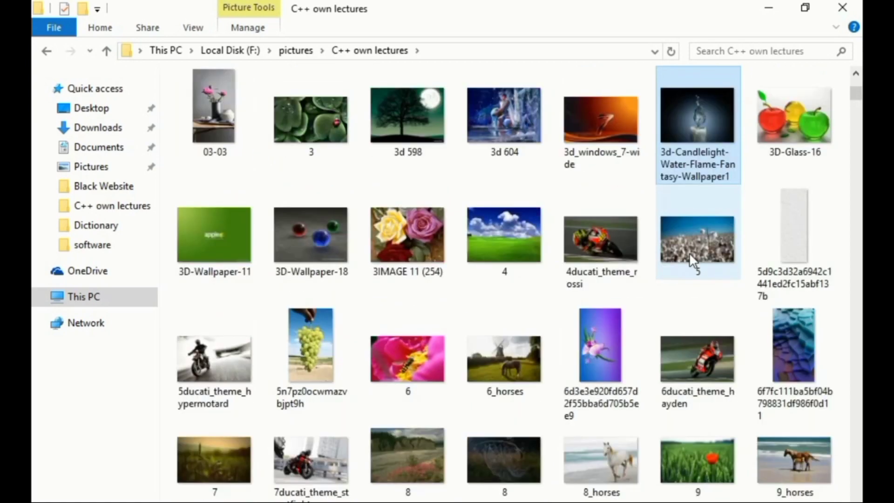
scroll(689, 252, "up", 3)
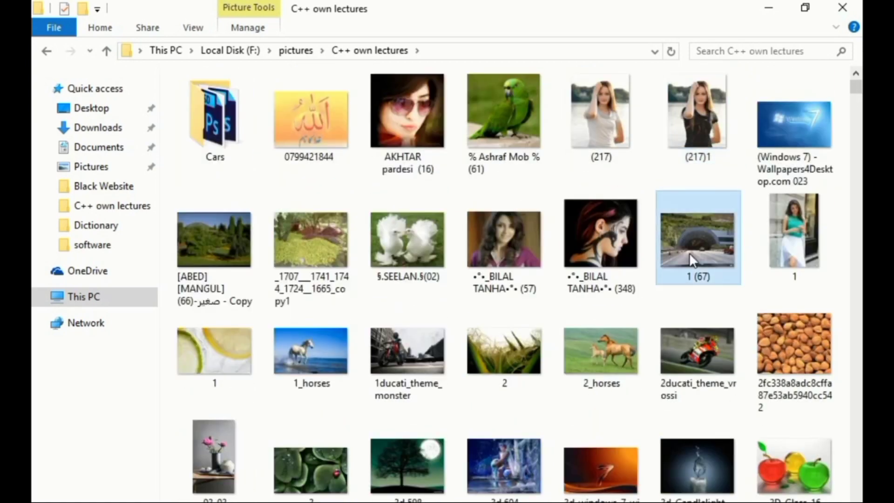
scroll(689, 252, "down", 3)
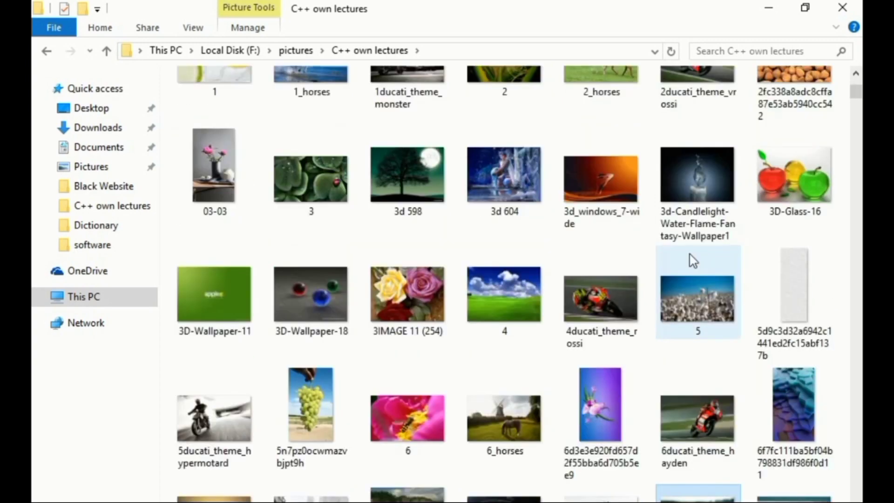
scroll(693, 261, "down", 1)
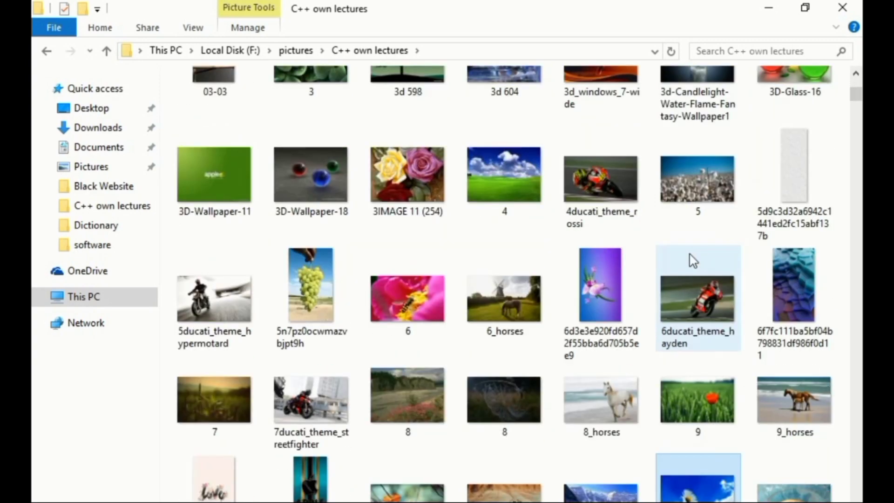
scroll(692, 261, "down", 1)
scroll(693, 261, "up", 3)
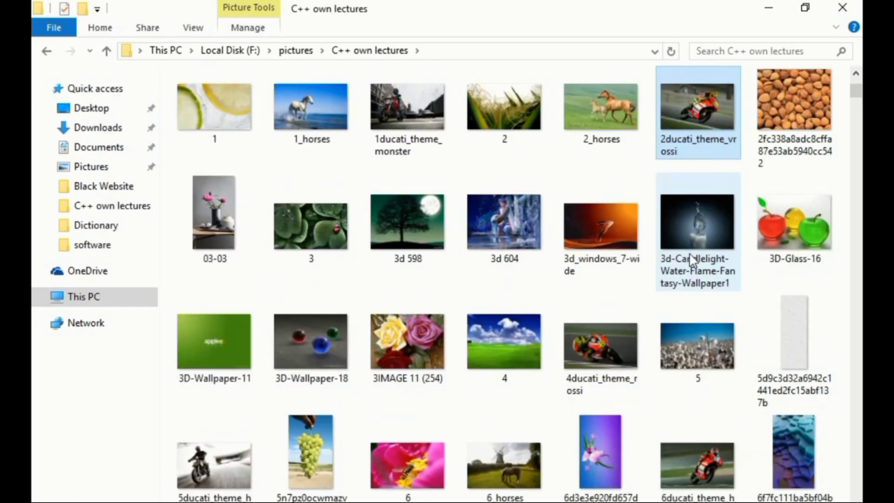
Preview the 3d_windows_7-wide image, then switch to Photoshop and open it there as a separate document
key("Down")
key("Left")
key("Return")
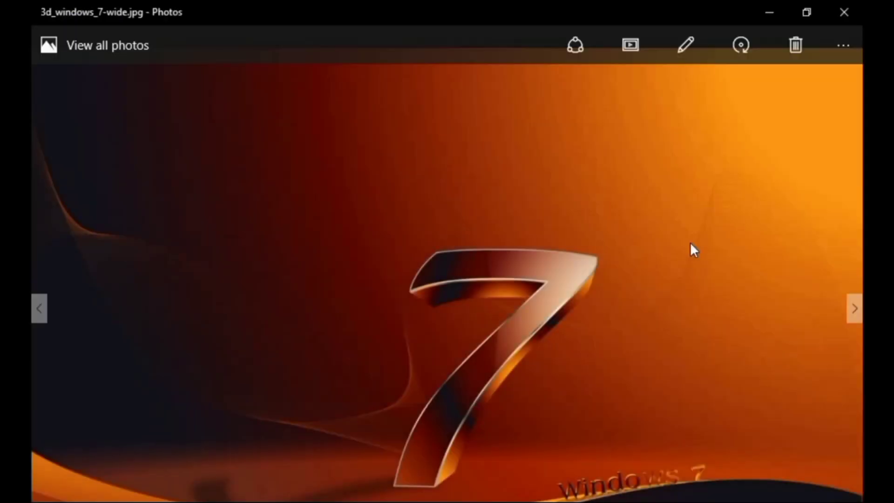
left_click(844, 12)
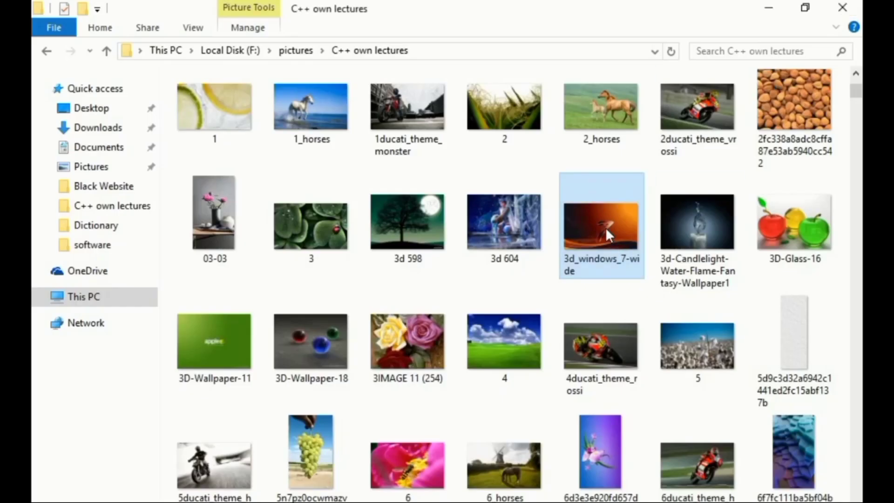
scroll(505, 284, "down", 1)
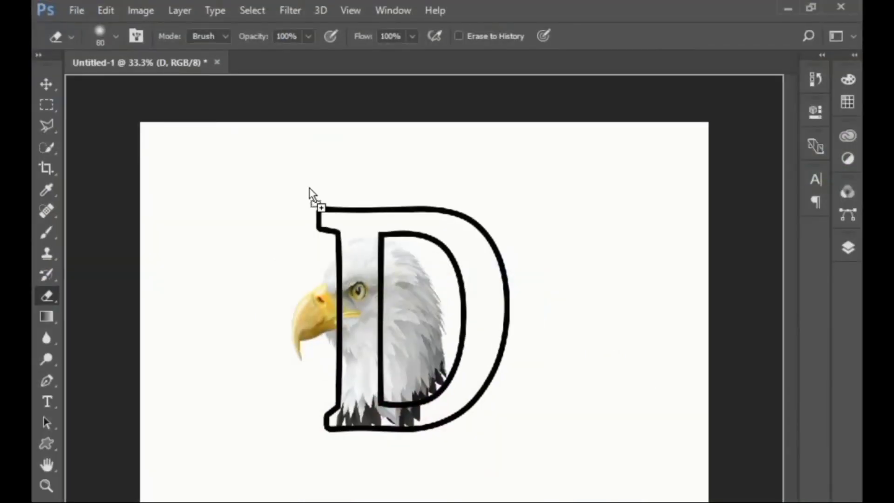
left_click_drag(309, 191, 291, 62)
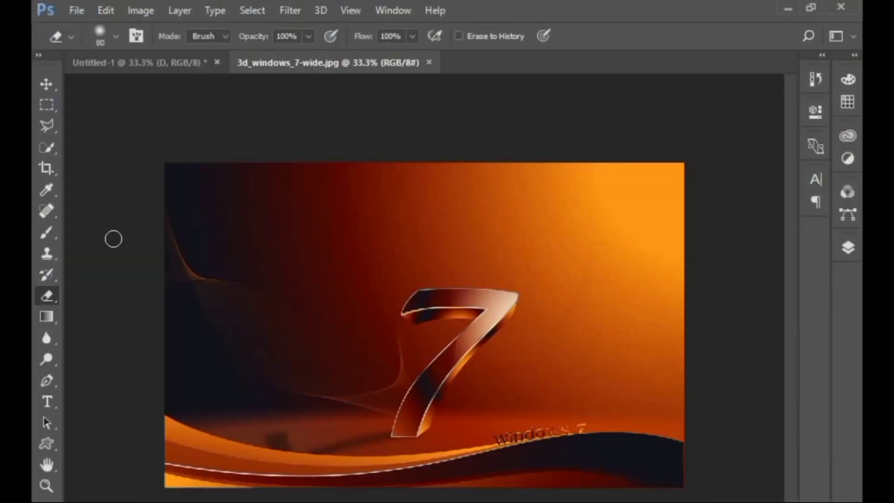
Select the large 3D numeral 7 with a loose Polygonal Lasso outline around its edges
left_click(46, 123)
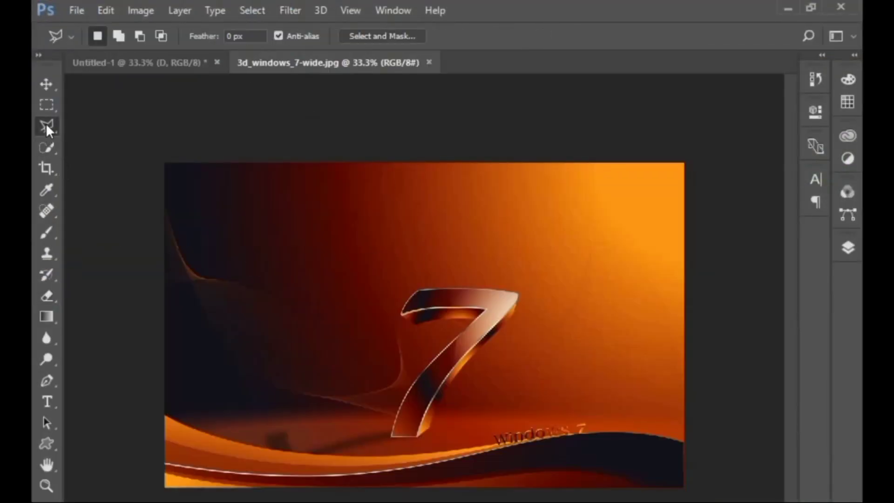
left_click(523, 281)
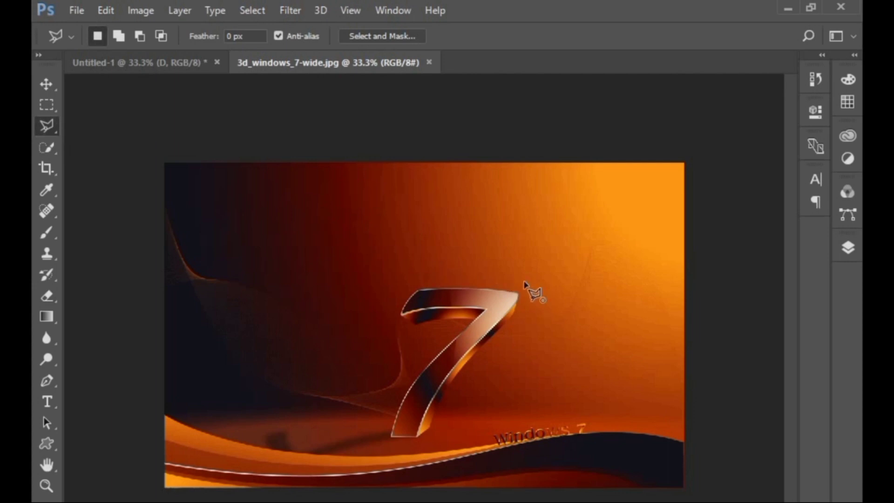
left_click(392, 282)
left_click(398, 331)
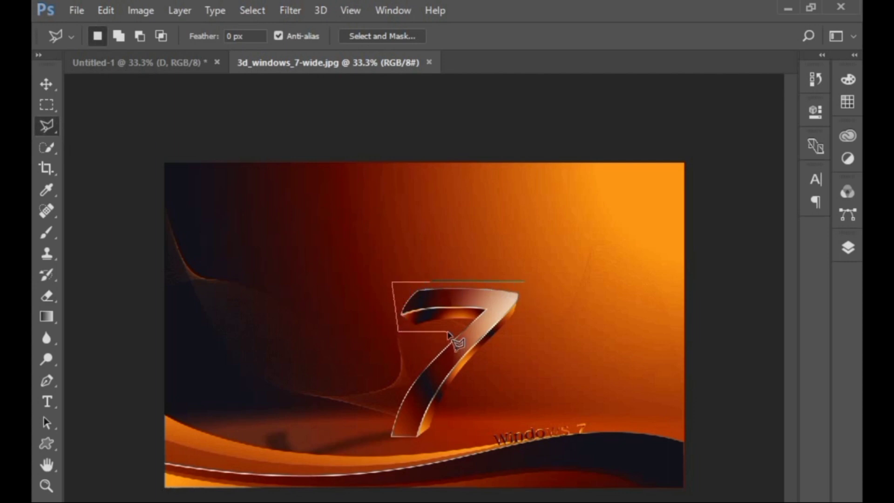
left_click(446, 331)
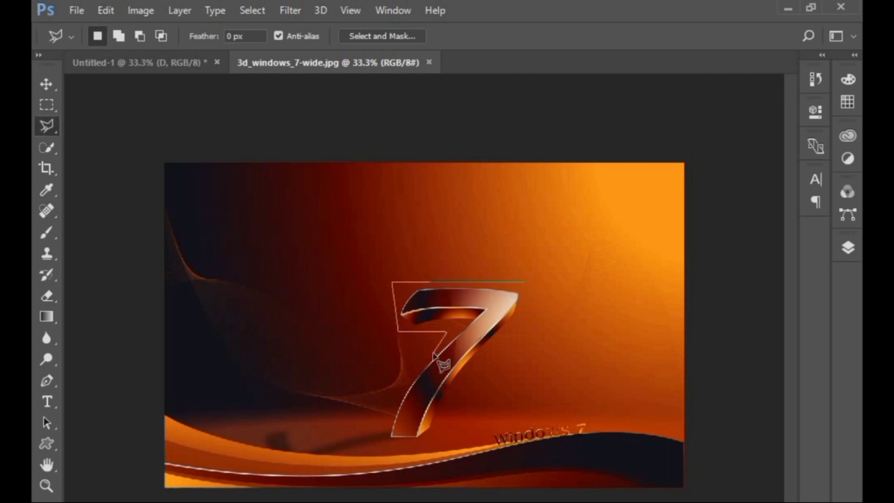
left_click(383, 444)
left_click(439, 442)
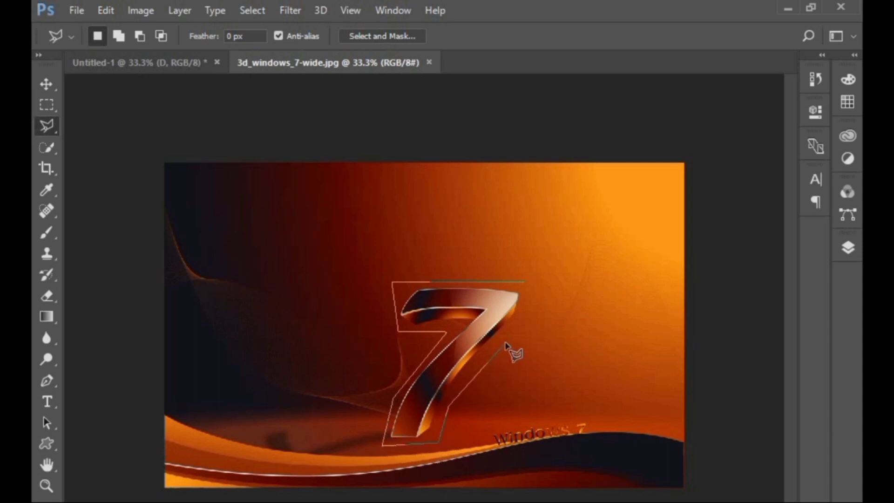
left_click(531, 307)
left_click(523, 283)
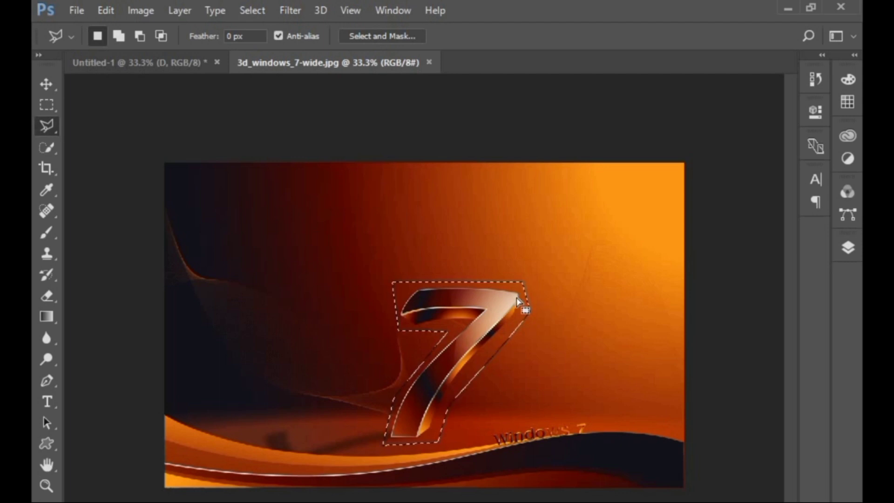
Remove the selected numeral 7 with a Content-Aware fill and clear the selection
right_click(516, 307)
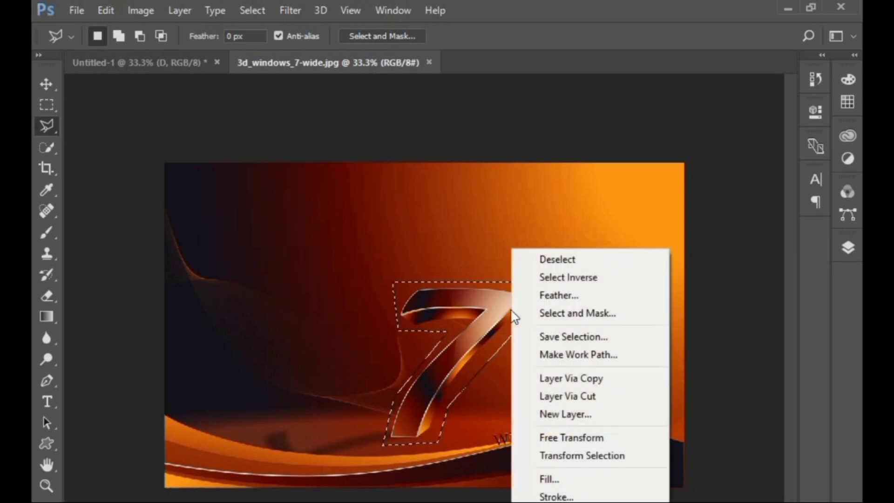
left_click(566, 481)
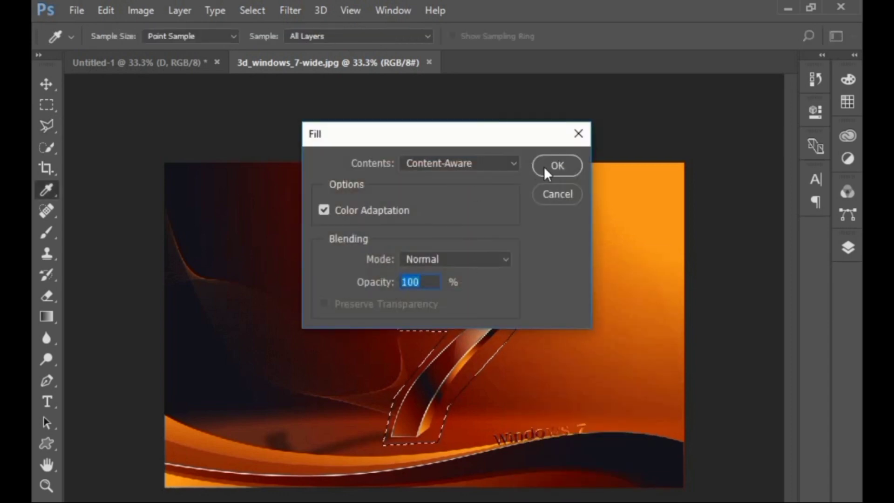
left_click(506, 164)
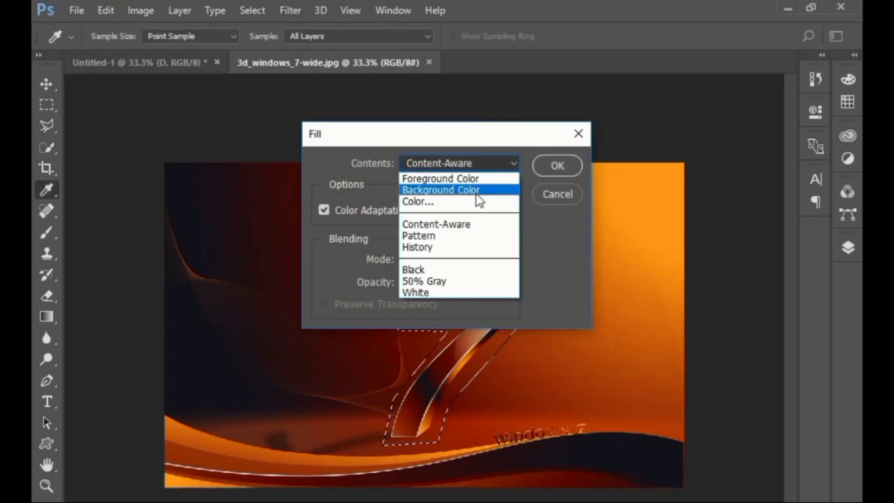
left_click(464, 225)
left_click(564, 163)
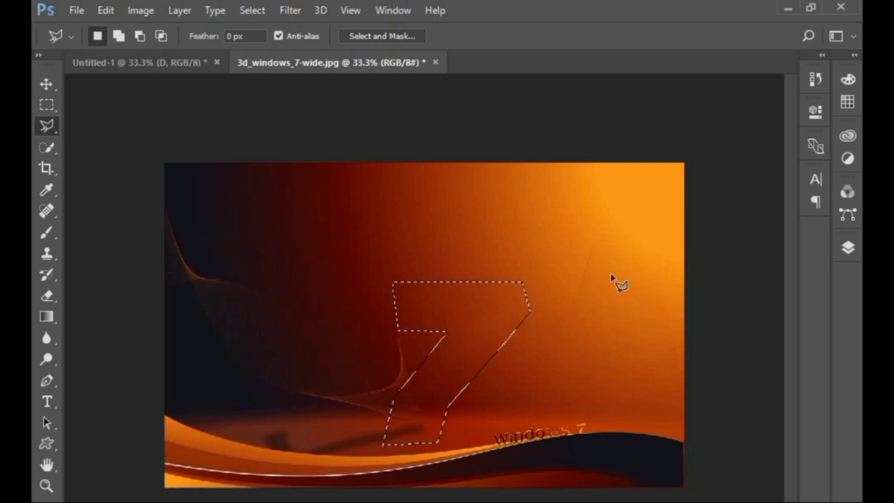
key("ctrl+d")
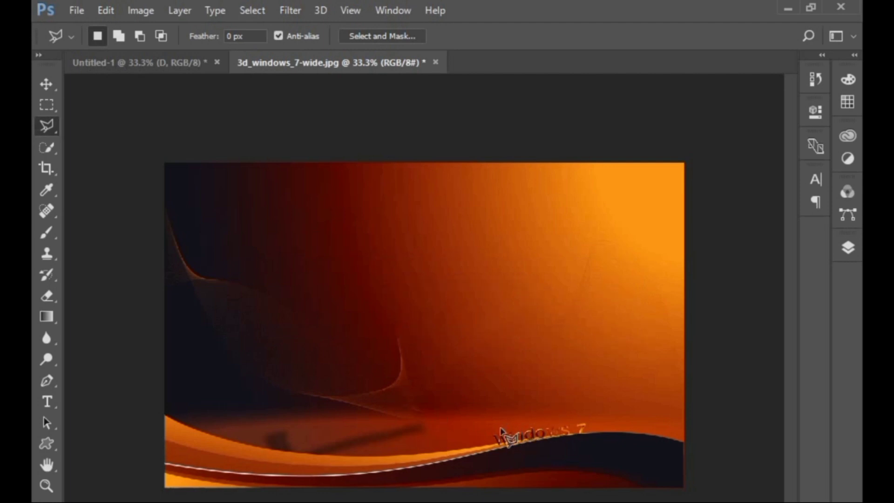
Outline the small Windows 7 text above the dark wave with the Polygonal Lasso and remove it with a Content-Aware fill
left_click(484, 434)
left_click(497, 450)
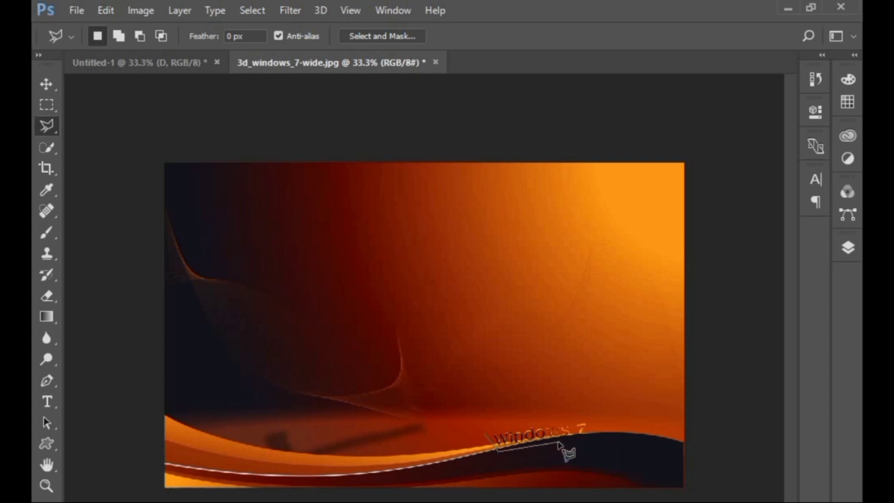
left_click(601, 433)
left_click(595, 419)
left_click(485, 435)
right_click(528, 434)
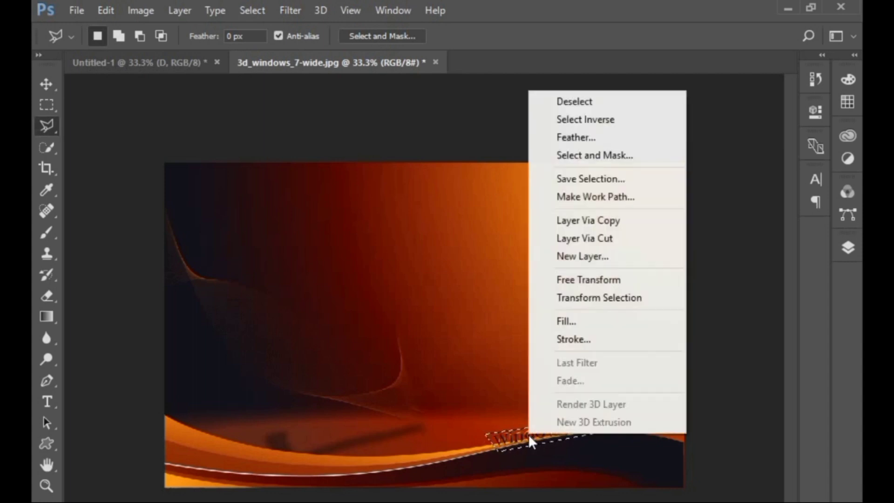
left_click(566, 320)
left_click(555, 165)
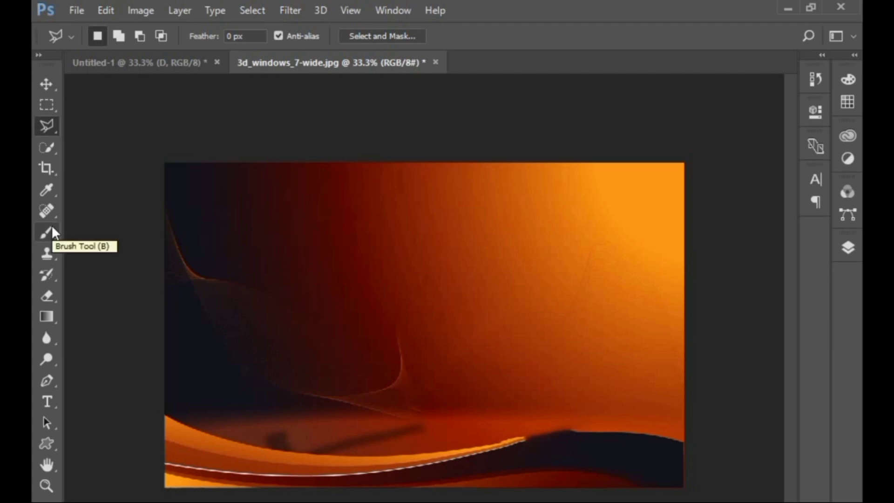
Retouch the smudged wave edge where the Windows 7 text was, using the Clone Stamp sampled from the clean edge beside it
left_click(46, 253)
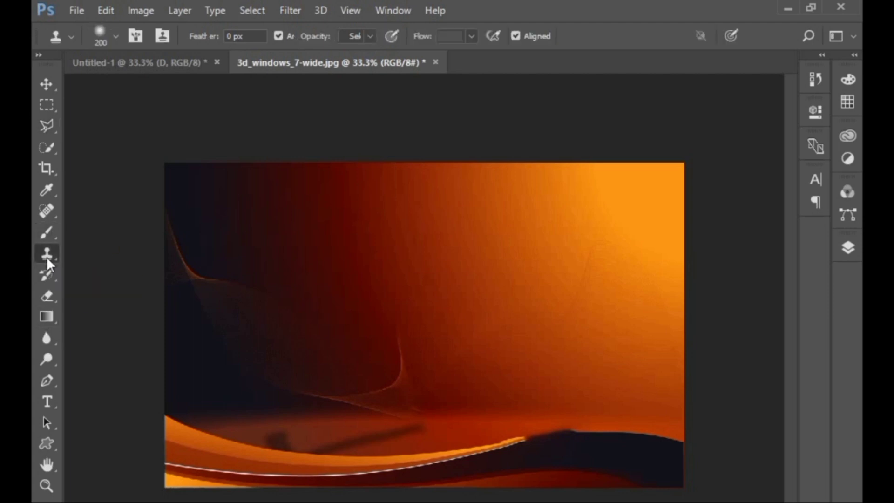
key("alt")
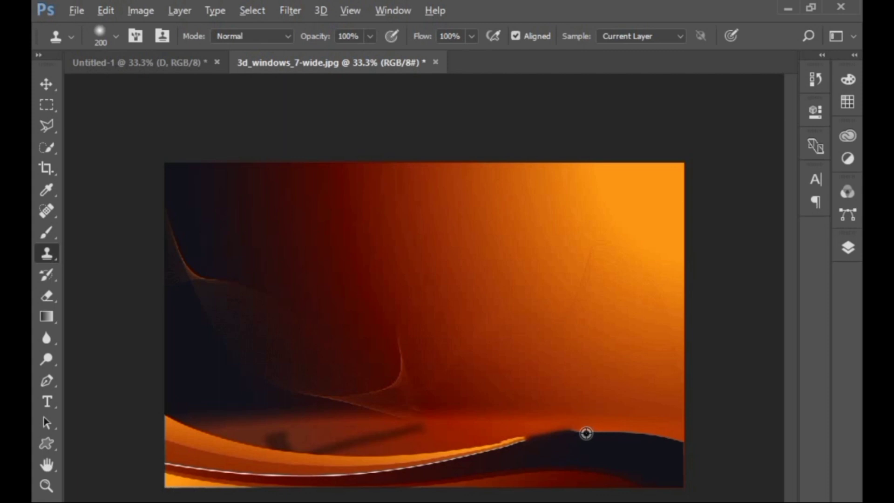
left_click(586, 433, "alt")
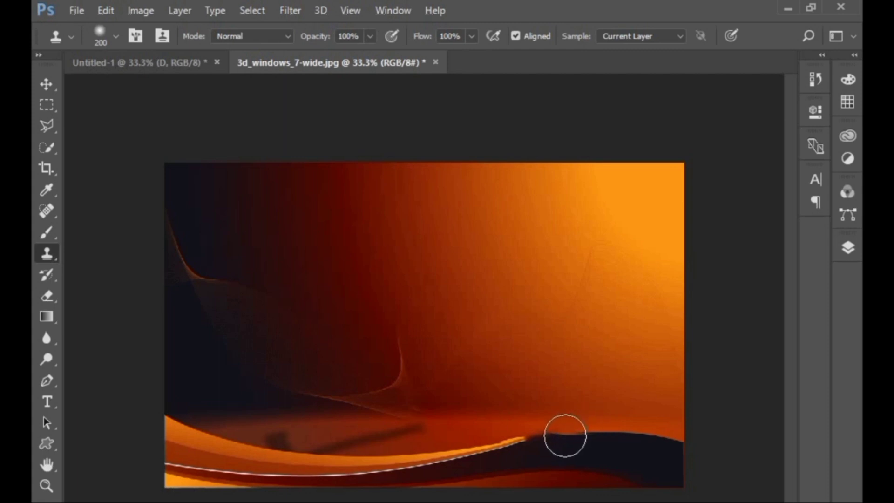
left_click_drag(566, 436, 536, 443)
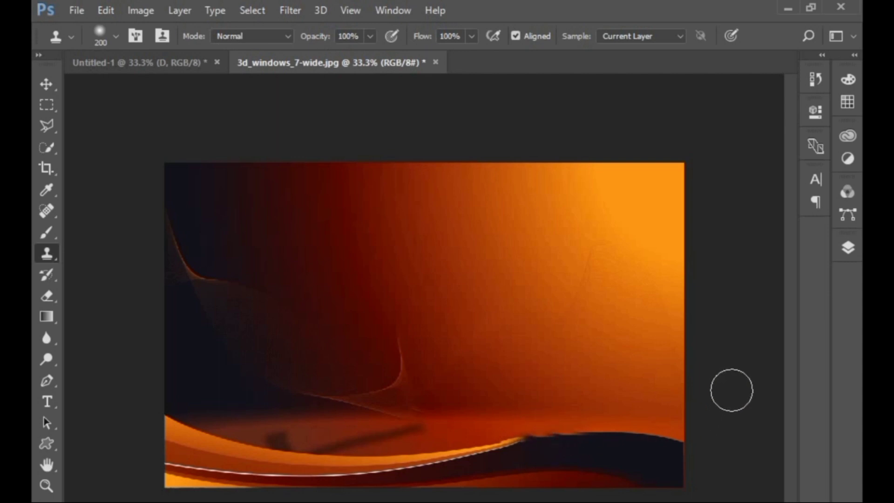
Unlock the Background layer of the 3d_windows_7-wide image to make it a regular layer
left_click(851, 244)
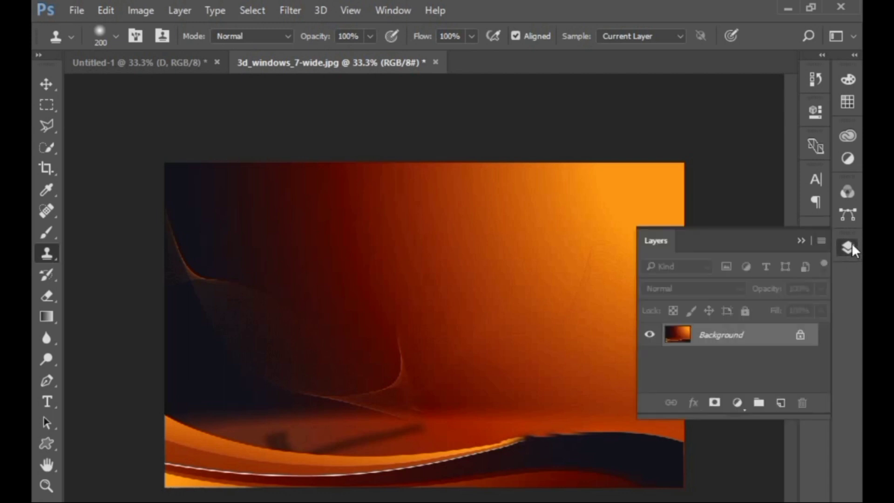
left_click(802, 334)
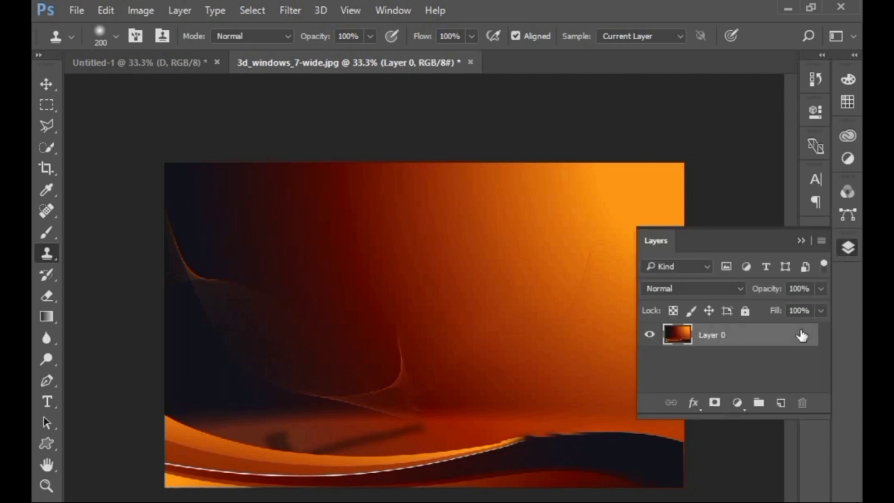
Duplicate the cleaned-up wallpaper layer, bring the copy into the Untitled-1 document and stack it directly above the white Layer 0
key("ctrl+j")
left_click_drag(733, 339, 403, 189)
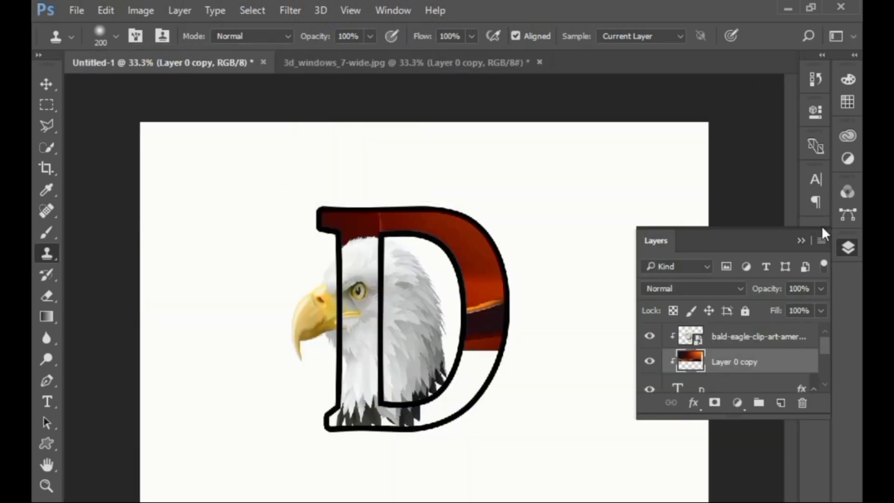
left_click(800, 239)
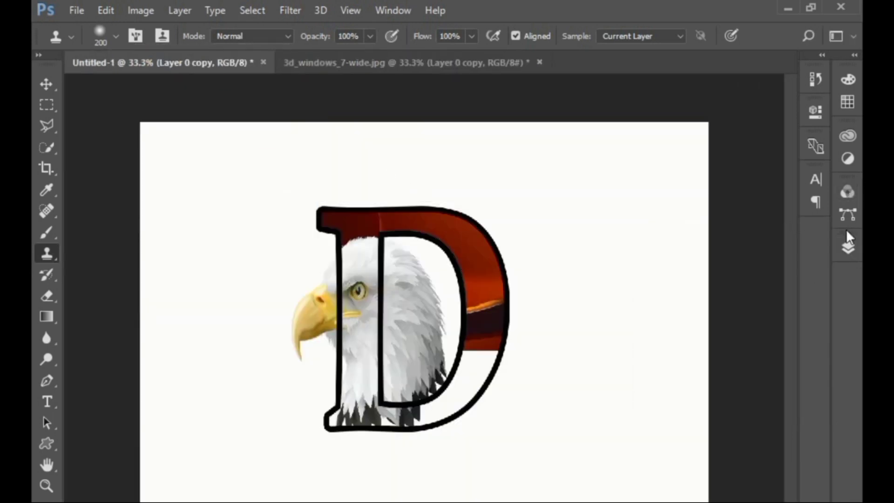
left_click(847, 249)
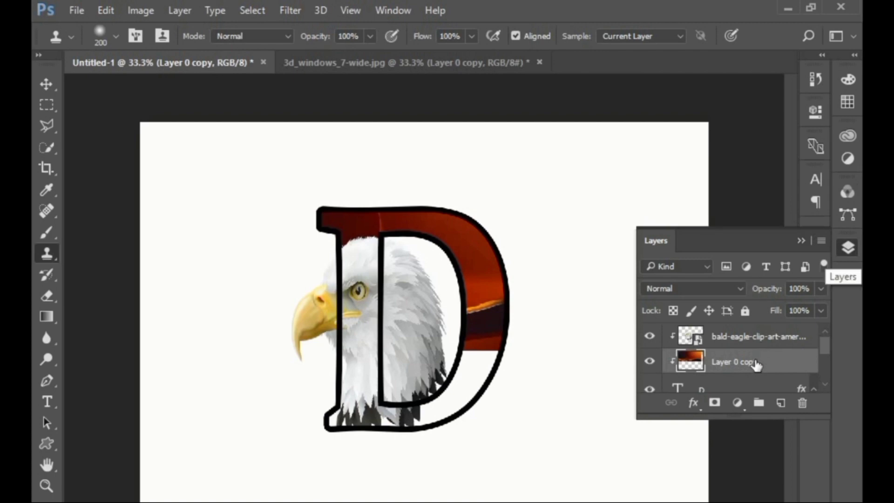
left_click_drag(757, 365, 740, 373)
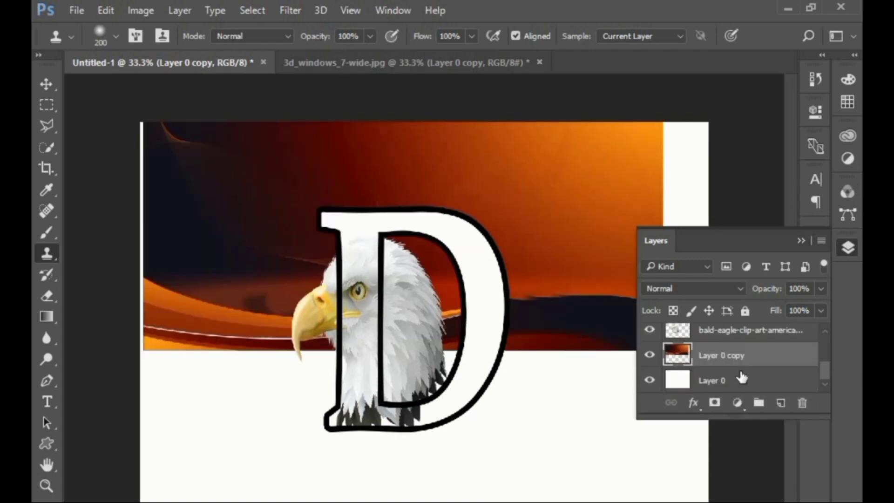
left_click(802, 241)
Free-transform the wallpaper copy to cover the entire canvas, scaling it to 109.38% width and 125% height
key("ctrl+t")
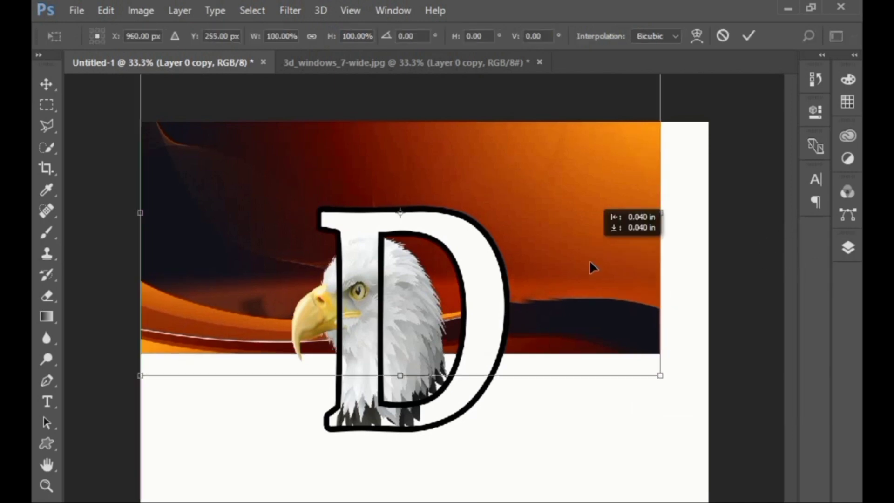
left_click_drag(589, 262, 600, 381)
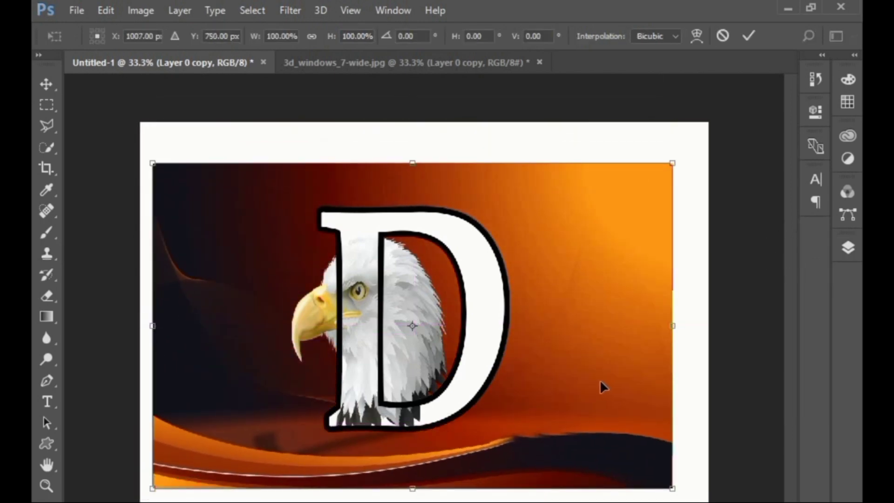
left_click_drag(672, 164, 708, 123)
mouse_move(151, 489)
left_mouse_down()
mouse_move(143, 502)
mouse_move(142, 495)
left_mouse_up()
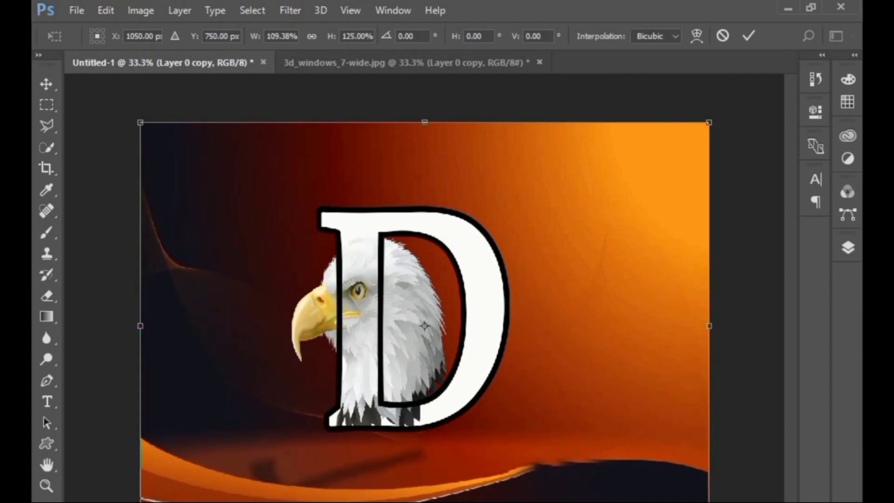
key("Return")
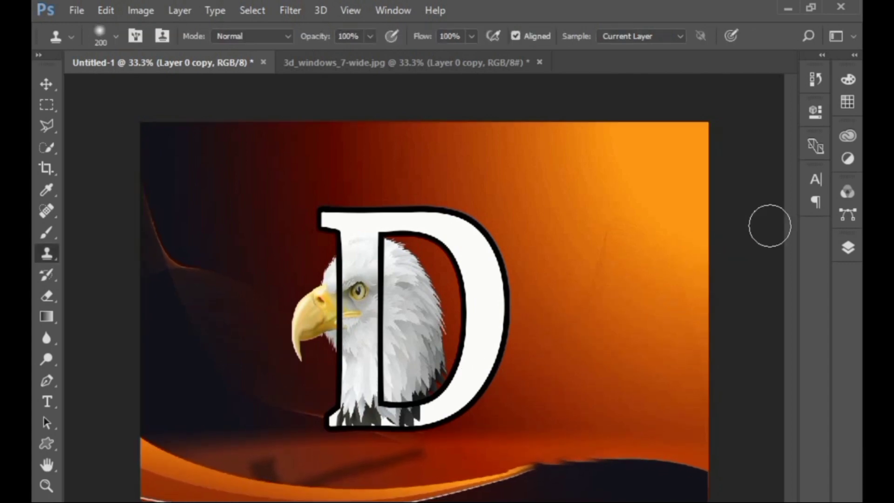
Clip the wallpaper copy into the letter D below the top eagle layer, and stack a duplicate of it directly above Layer 0
left_click(848, 248)
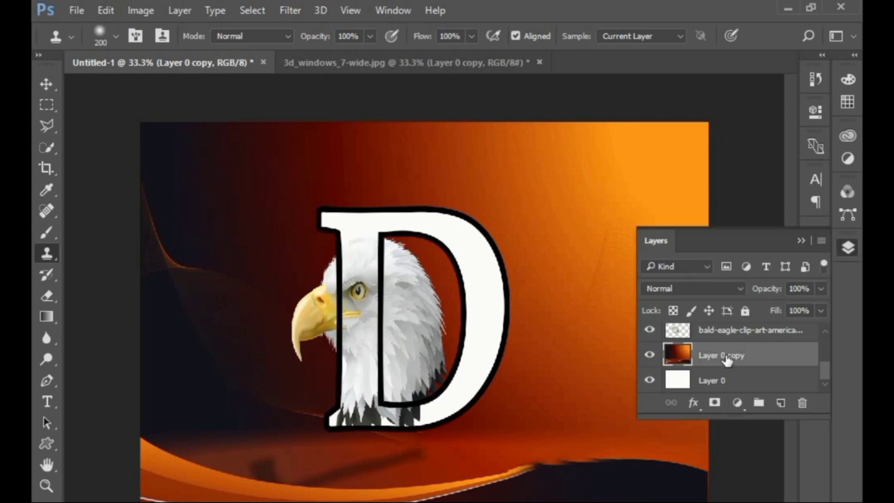
mouse_move(727, 360)
left_mouse_down()
mouse_move(722, 333)
mouse_move(708, 422)
mouse_move(707, 301)
mouse_move(708, 370)
mouse_move(711, 351)
left_mouse_up()
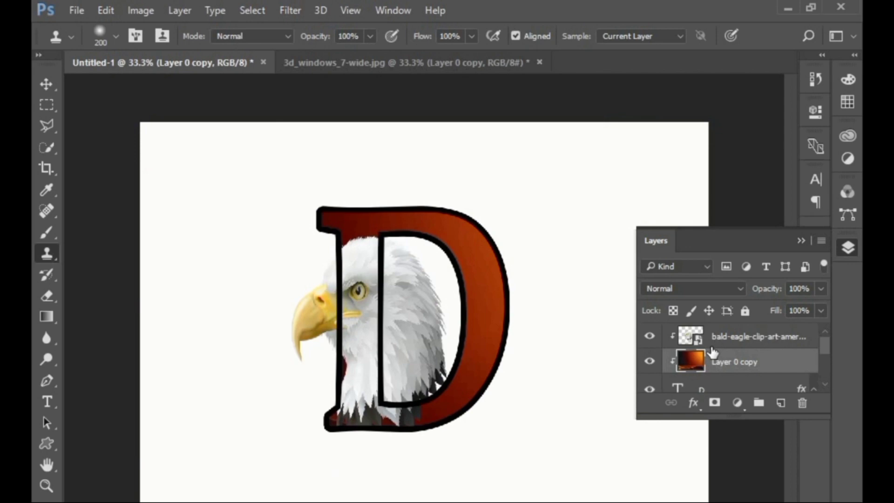
mouse_move(827, 341)
left_mouse_down()
mouse_move(822, 387)
mouse_move(815, 348)
left_mouse_up()
key("ctrl+j")
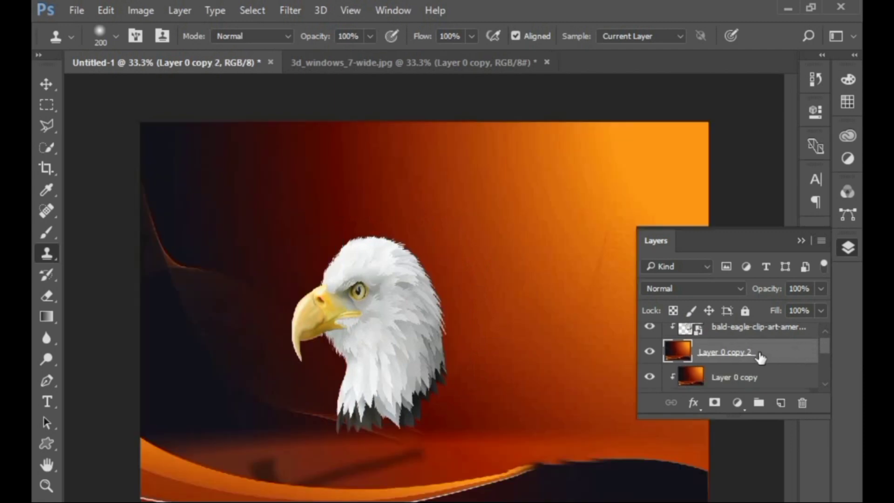
mouse_move(760, 358)
left_mouse_down()
mouse_move(769, 421)
mouse_move(743, 372)
left_mouse_up()
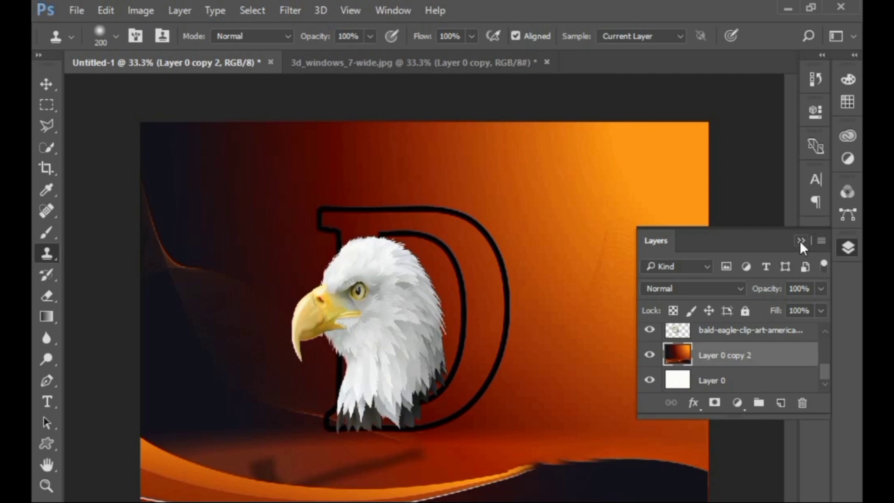
Clip the top eagle layer to the letter D again, above the clipped wallpaper layer
left_click_drag(825, 369, 817, 340)
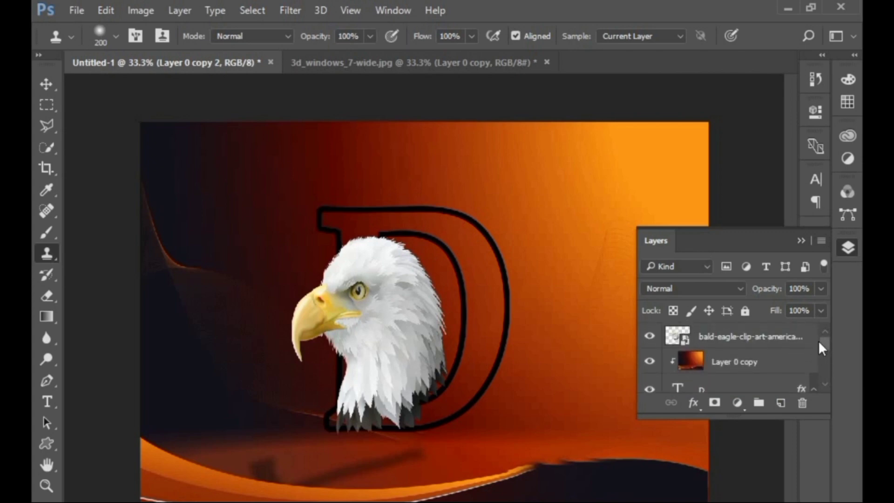
left_click(727, 347)
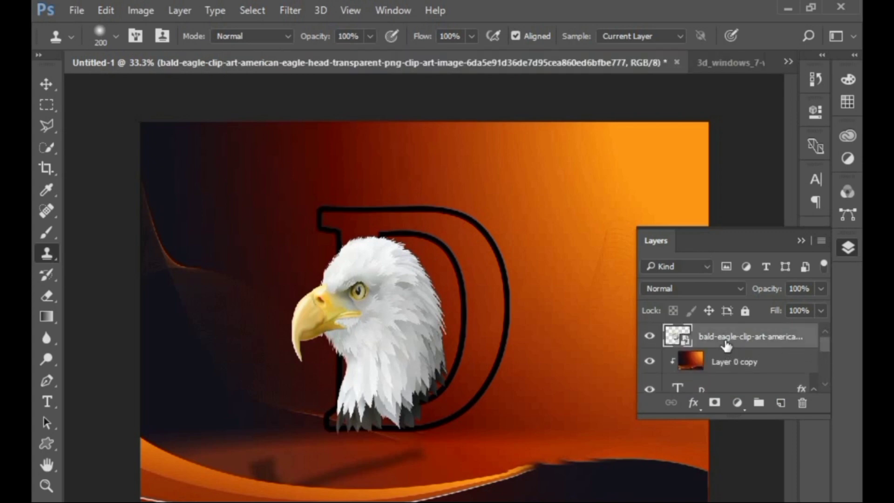
left_click(727, 348, "alt")
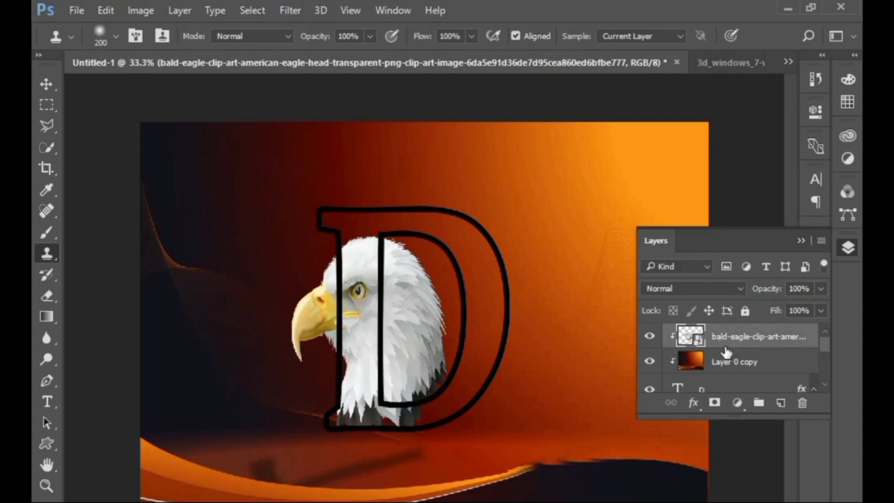
left_click(801, 240)
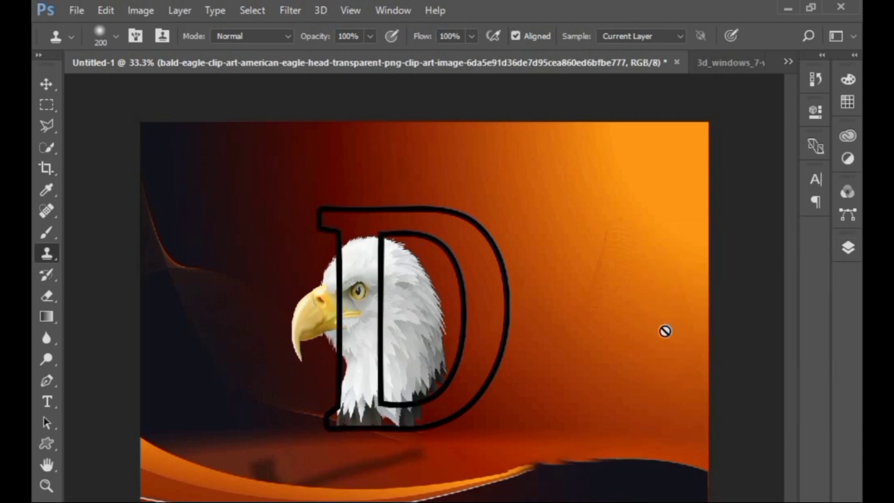
key("ctrl+minus")
key("ctrl+plus")
key("ctrl+plus")
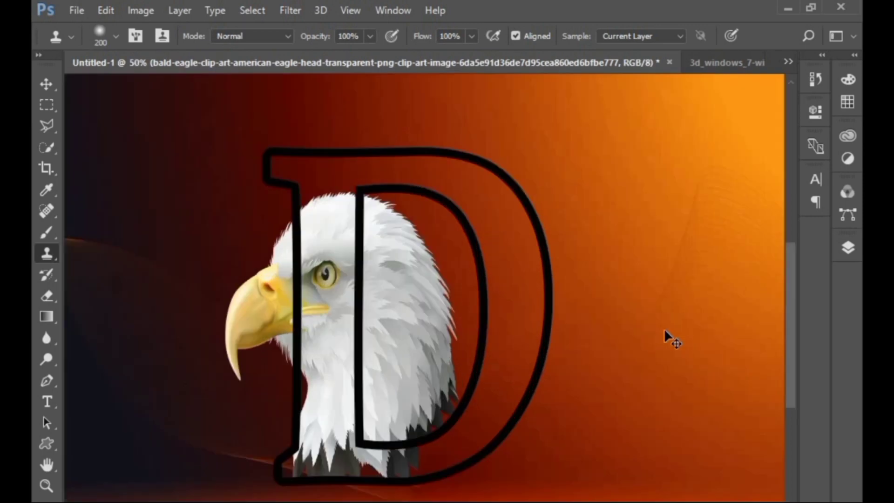
key("ctrl+minus")
key("ctrl+minus")
key("ctrl+plus")
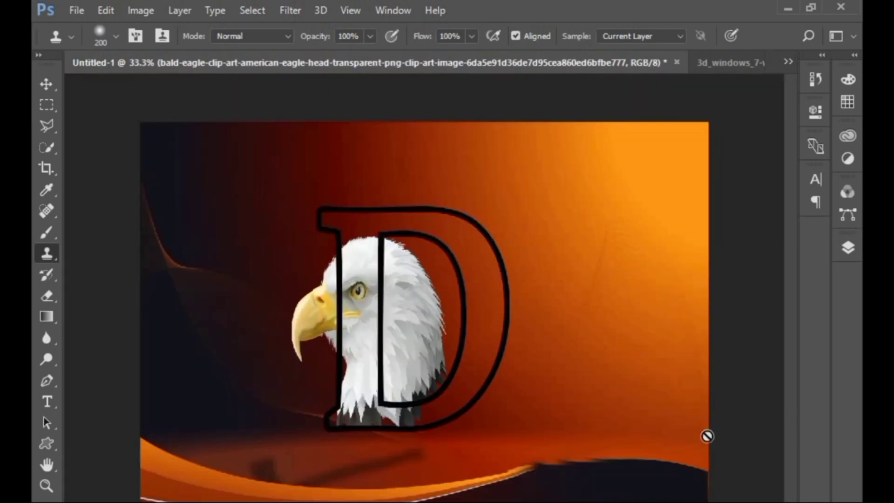